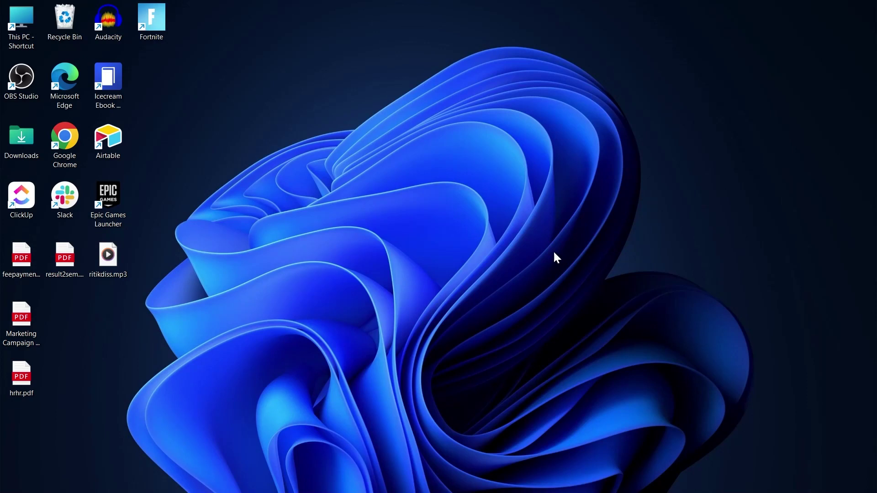
Refresh the desktop and bring up Edge showing the store.
{"action": "right_click", "coordinate": [433, 85]}
{"action": "left_click", "coordinate": [468, 128]}
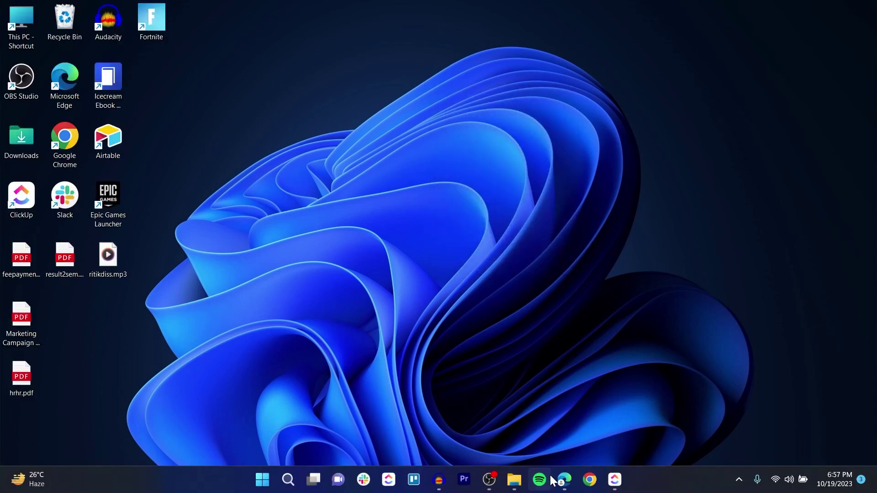
{"action": "left_click", "coordinate": [557, 479]}
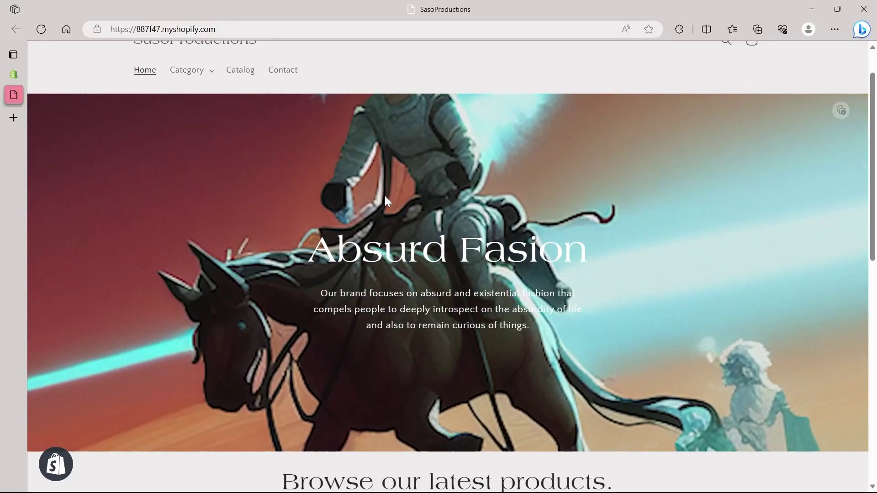
Browse the storefront homepage's 'Absurd Fasion' hero banner and latest products.
{"action": "scroll", "coordinate": [384, 201], "scroll_direction": "up", "scroll_amount": 1}
{"action": "middle_click", "coordinate": [532, 117]}
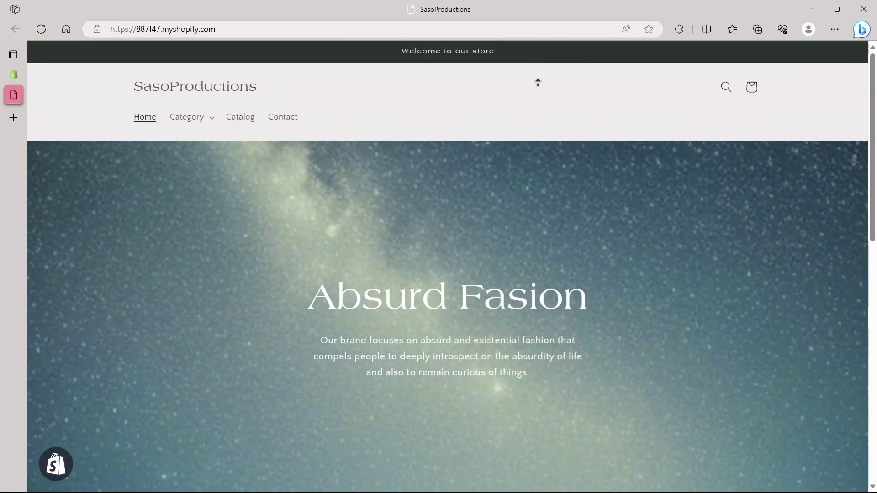
{"action": "middle_click", "coordinate": [538, 92]}
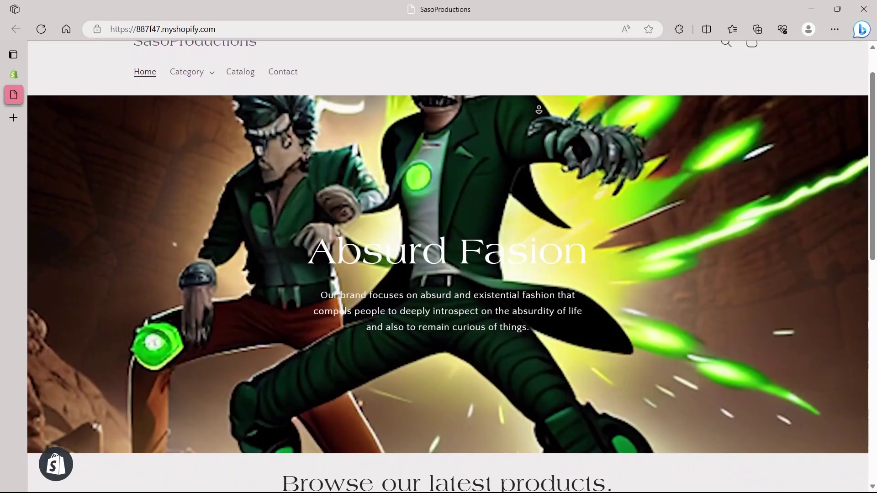
{"action": "middle_click", "coordinate": [539, 108]}
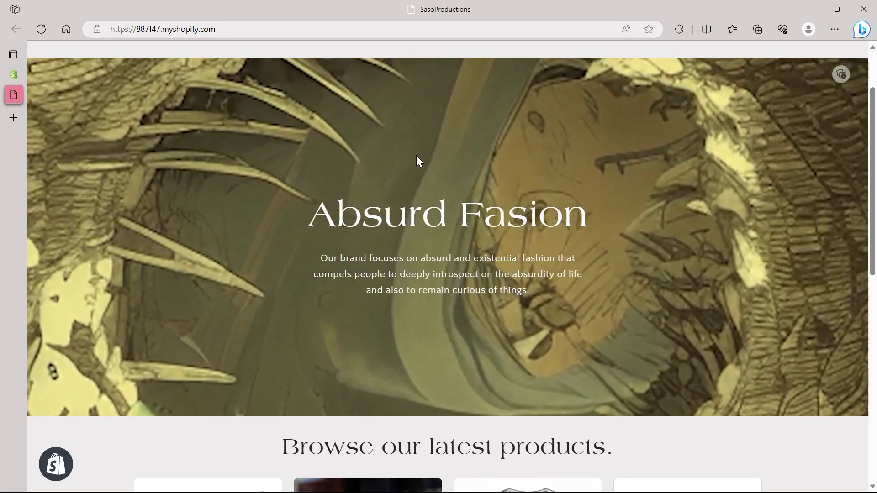
{"action": "scroll", "coordinate": [457, 158], "scroll_direction": "up", "scroll_amount": 2}
{"action": "middle_click", "coordinate": [498, 110]}
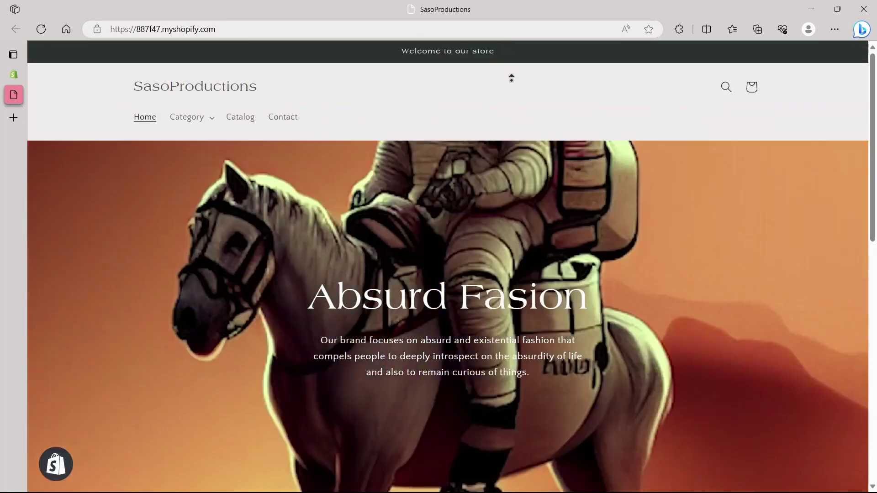
Go to the Themes admin page, dismiss the add-theme options and reload the page.
{"action": "left_click", "coordinate": [15, 71]}
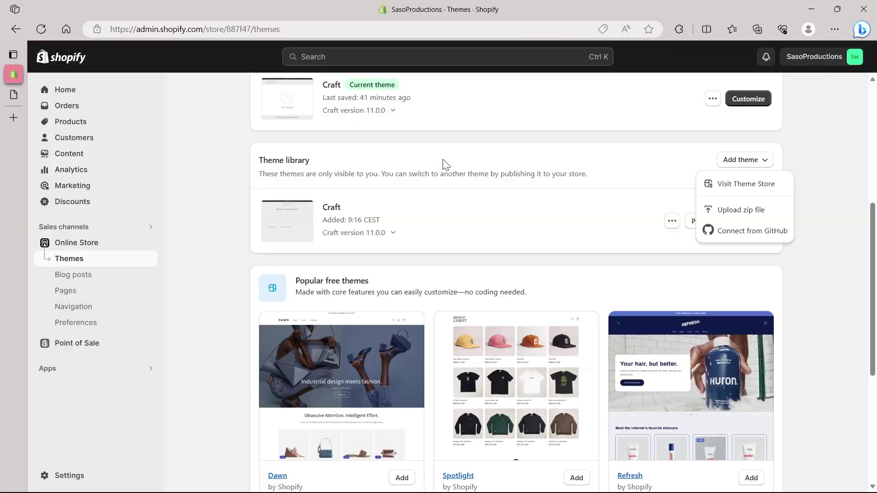
{"action": "left_click", "coordinate": [807, 112]}
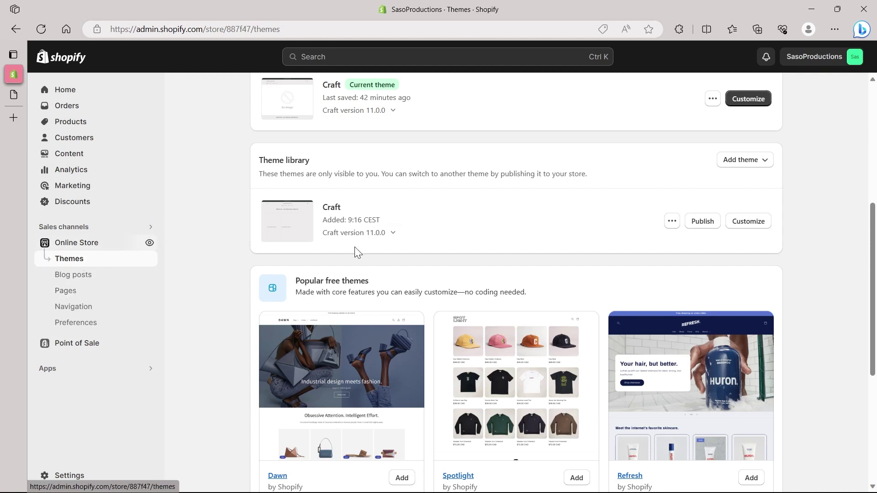
{"action": "scroll", "coordinate": [375, 245], "scroll_direction": "down", "scroll_amount": 5}
{"action": "scroll", "coordinate": [293, 284], "scroll_direction": "up", "scroll_amount": 10}
{"action": "scroll", "coordinate": [457, 289], "scroll_direction": "down", "scroll_amount": 8}
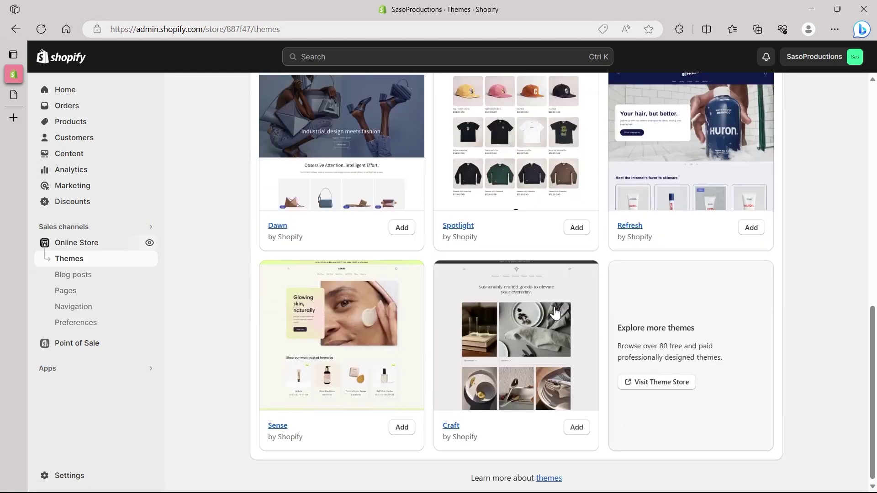
{"action": "scroll", "coordinate": [552, 307], "scroll_direction": "up", "scroll_amount": 12}
{"action": "scroll", "coordinate": [554, 309], "scroll_direction": "down", "scroll_amount": 8}
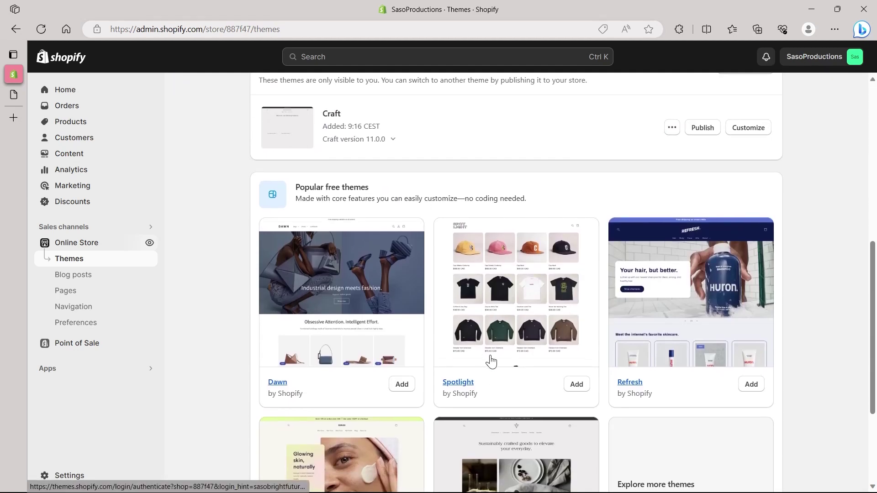
{"action": "scroll", "coordinate": [461, 305], "scroll_direction": "down", "scroll_amount": 3}
{"action": "scroll", "coordinate": [471, 279], "scroll_direction": "down", "scroll_amount": 1}
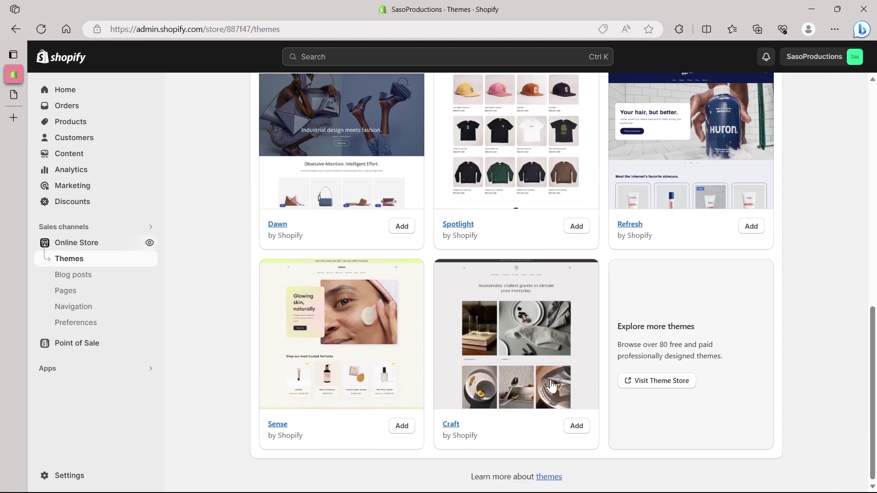
{"action": "scroll", "coordinate": [616, 327], "scroll_direction": "up", "scroll_amount": 6}
{"action": "scroll", "coordinate": [474, 321], "scroll_direction": "down", "scroll_amount": 6}
{"action": "scroll", "coordinate": [434, 325], "scroll_direction": "up", "scroll_amount": 6}
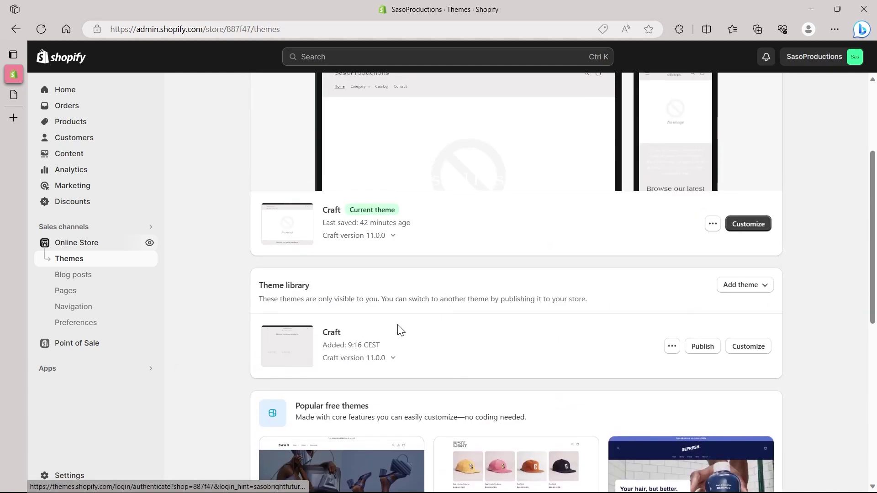
{"action": "left_click", "coordinate": [73, 256]}
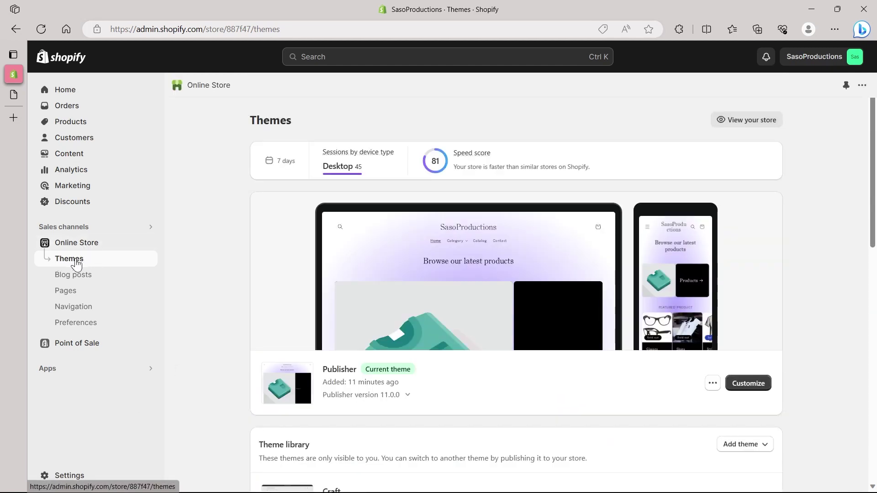
Choose Edit code for the second Craft theme in the Theme library.
{"action": "scroll", "coordinate": [411, 311], "scroll_direction": "down", "scroll_amount": 3}
{"action": "scroll", "coordinate": [440, 279], "scroll_direction": "down", "scroll_amount": 4}
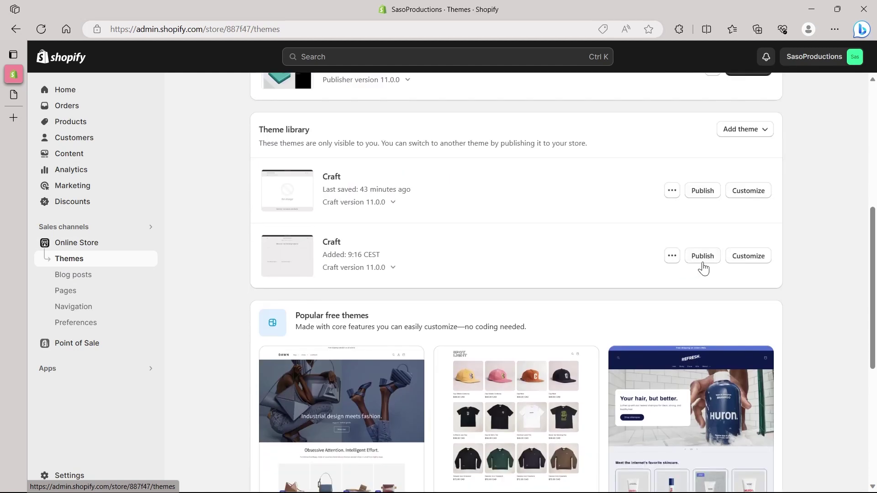
{"action": "left_click", "coordinate": [671, 255]}
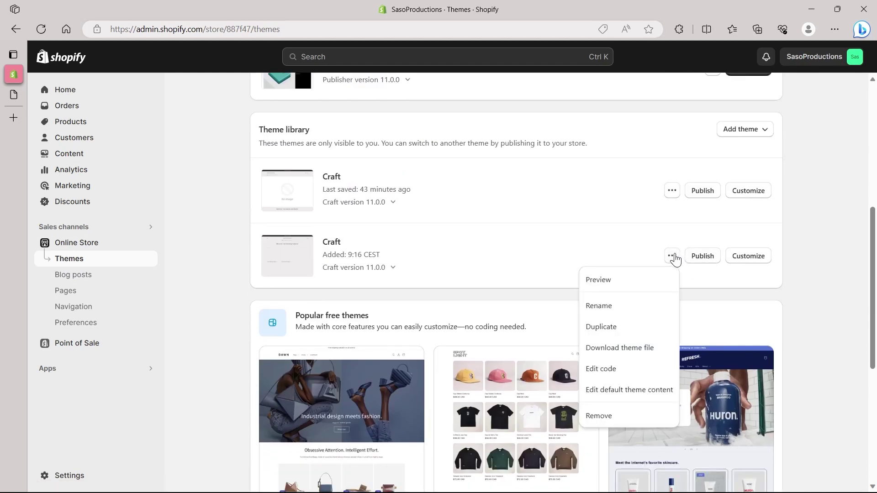
{"action": "left_click", "coordinate": [604, 370]}
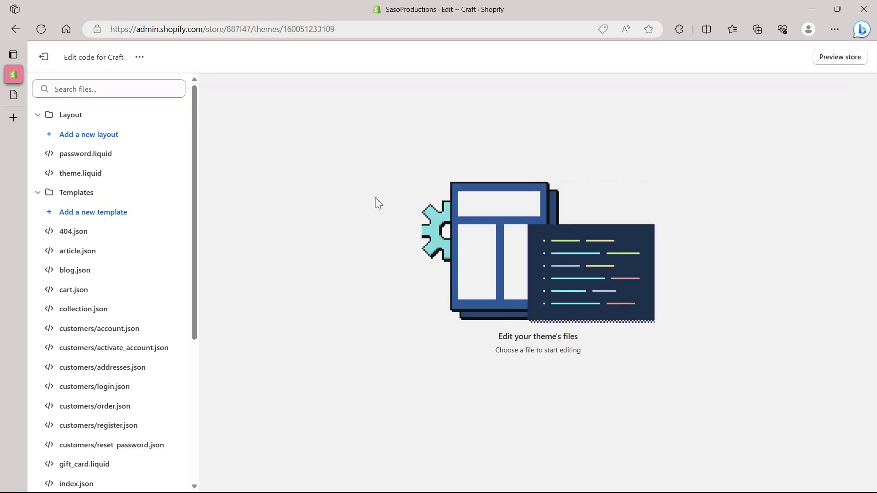
Collapse the Templates folder and search the theme files for 'section-im'.
{"action": "scroll", "coordinate": [73, 312], "scroll_direction": "down", "scroll_amount": 5}
{"action": "scroll", "coordinate": [112, 302], "scroll_direction": "up", "scroll_amount": 5}
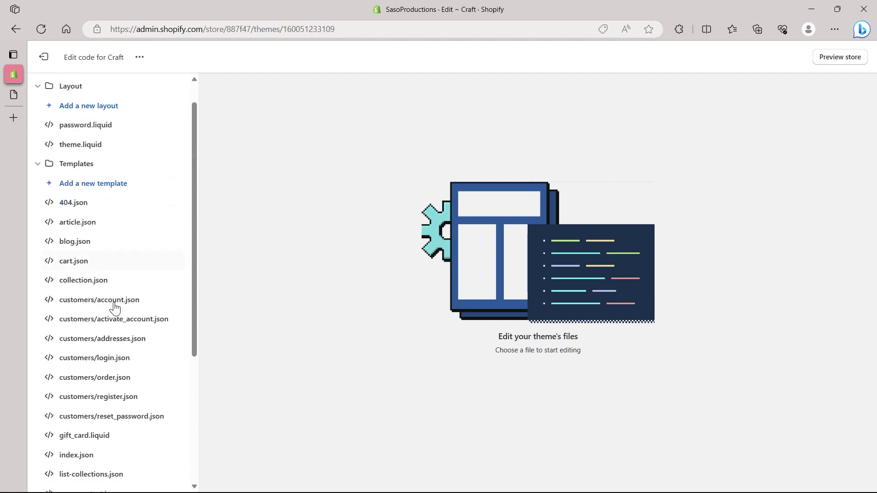
{"action": "scroll", "coordinate": [112, 270], "scroll_direction": "down", "scroll_amount": 5}
{"action": "scroll", "coordinate": [70, 315], "scroll_direction": "up", "scroll_amount": 4}
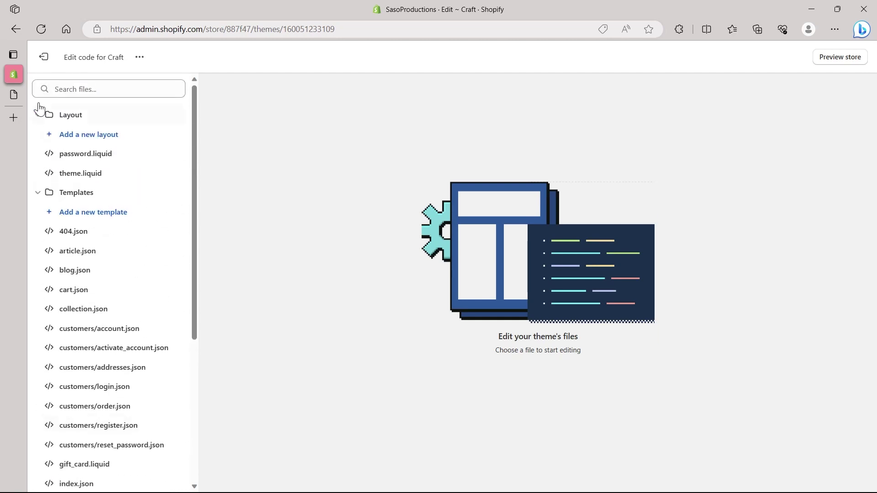
{"action": "left_click", "coordinate": [39, 133]}
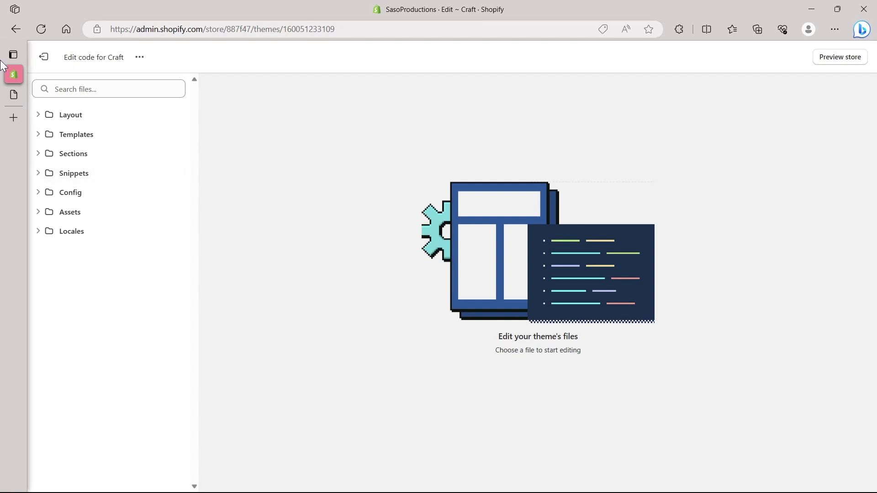
{"action": "left_click", "coordinate": [114, 90]}
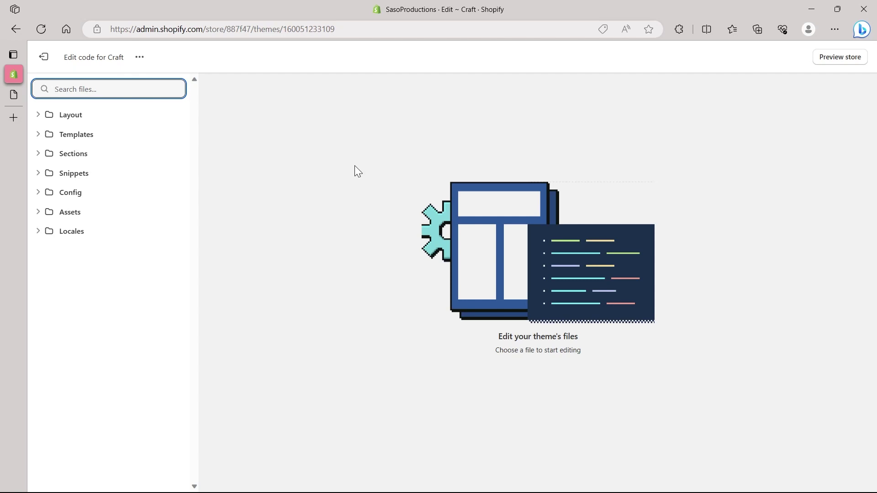
{"action": "type", "text": "section-image"}
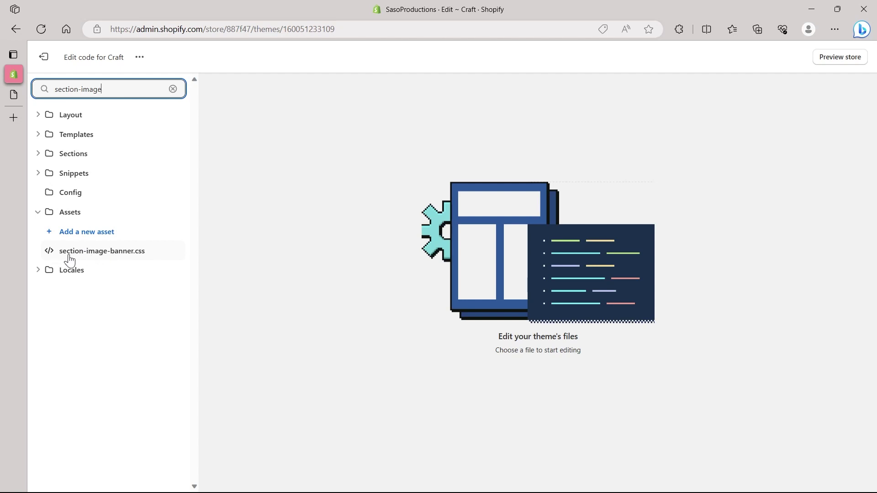
Open section-image-banner.css and place the cursor on empty line 482 at its end.
{"action": "left_click", "coordinate": [96, 258]}
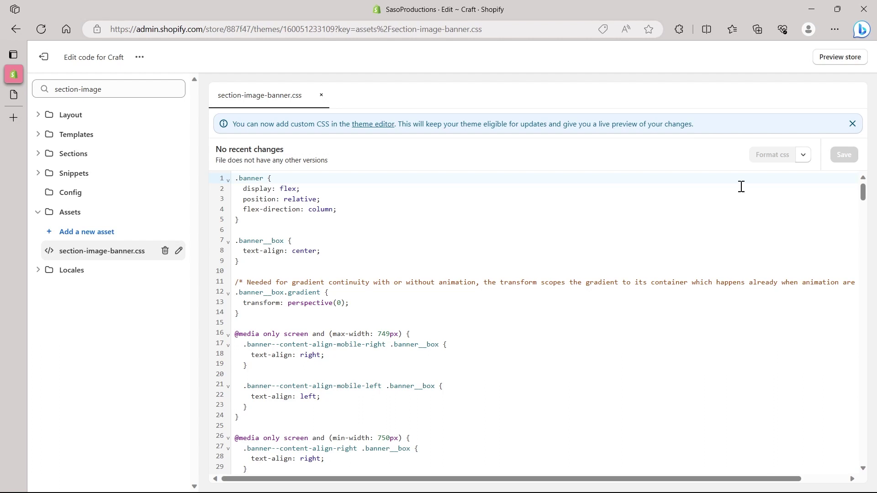
{"action": "middle_click", "coordinate": [767, 273]}
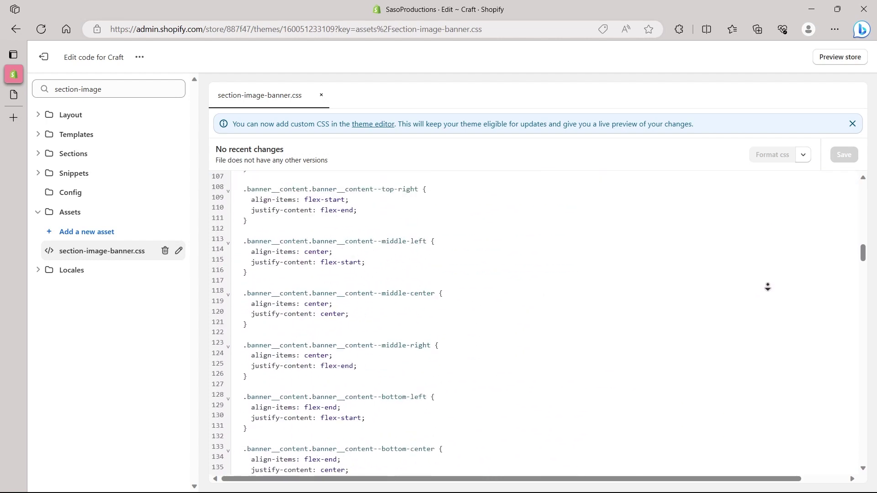
{"action": "middle_click", "coordinate": [774, 395]}
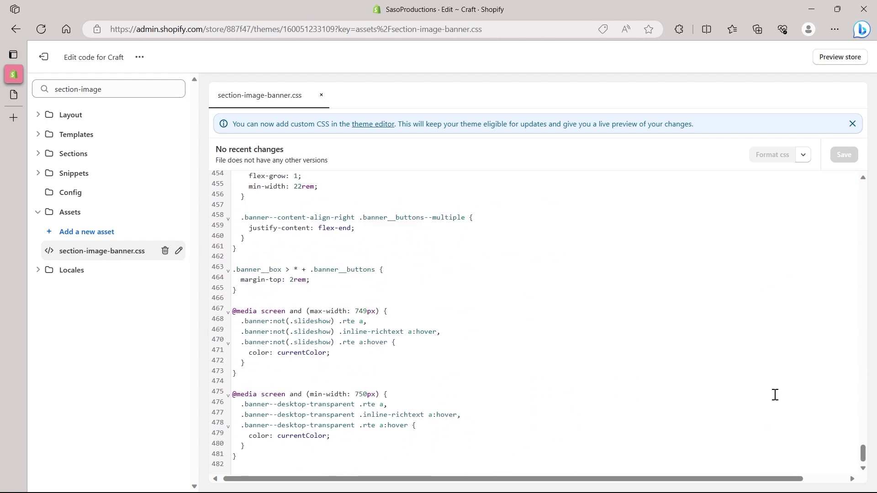
{"action": "middle_click", "coordinate": [675, 375]}
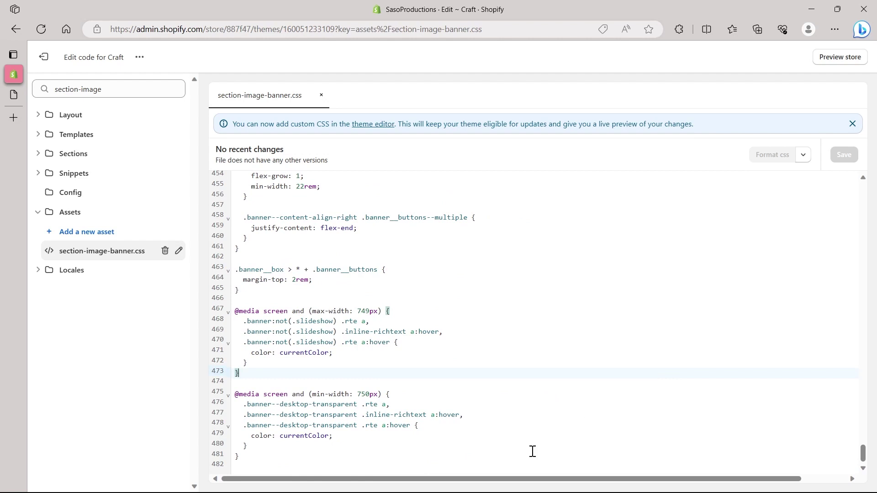
{"action": "left_click", "coordinate": [236, 466]}
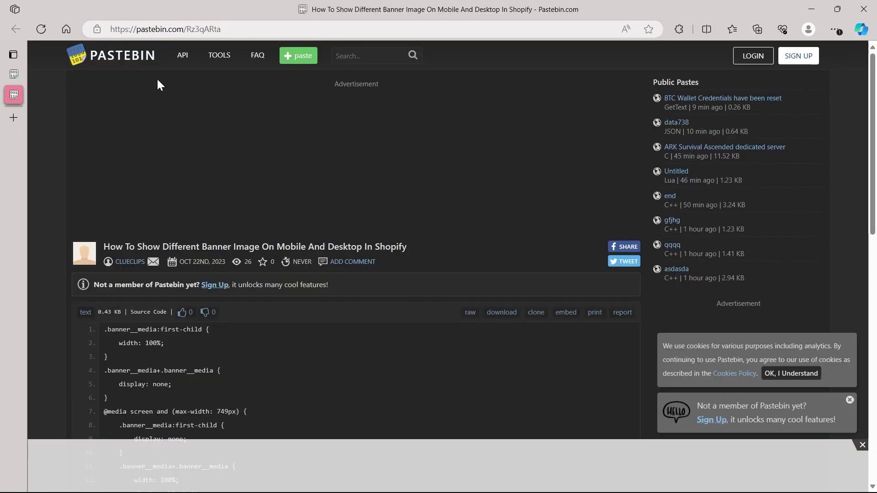
Select and copy the banner__media CSS lines from the desktop & mobile banner paste.
{"action": "scroll", "coordinate": [144, 124], "scroll_direction": "down", "scroll_amount": 4}
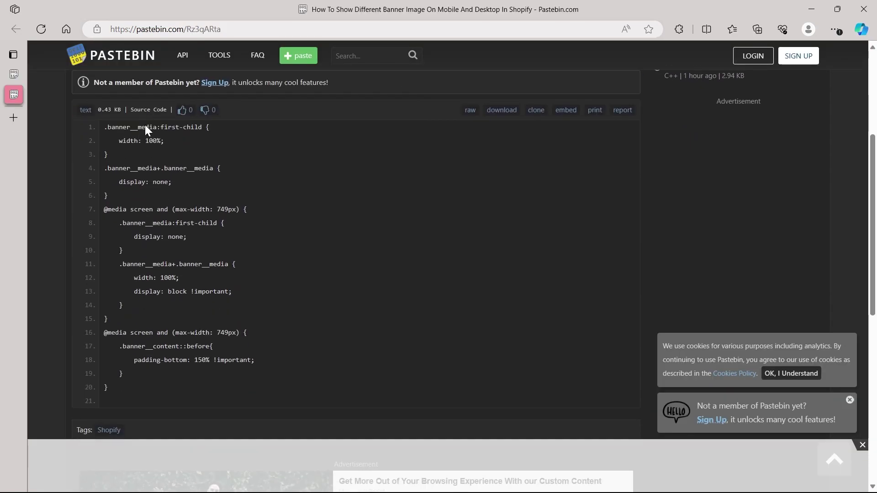
{"action": "scroll", "coordinate": [114, 123], "scroll_direction": "up", "scroll_amount": 1}
{"action": "scroll", "coordinate": [39, 125], "scroll_direction": "down", "scroll_amount": 1}
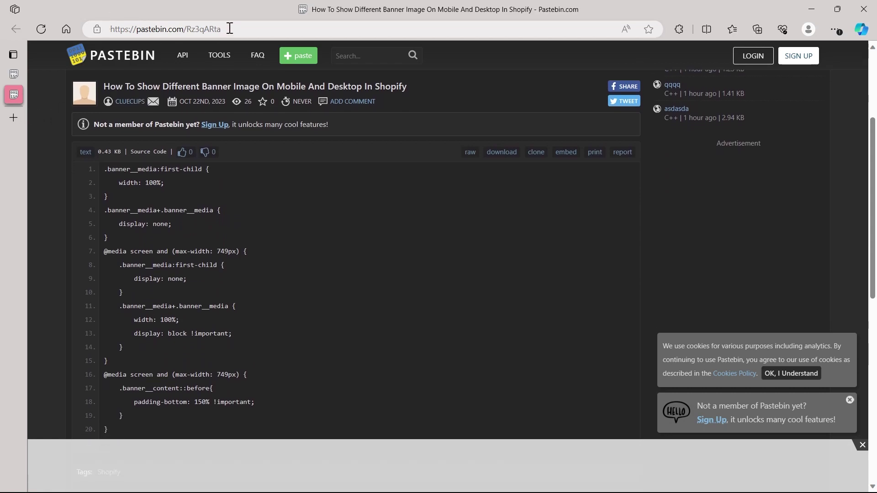
{"action": "left_click_drag", "start_coordinate": [229, 28], "coordinate": [144, 30]}
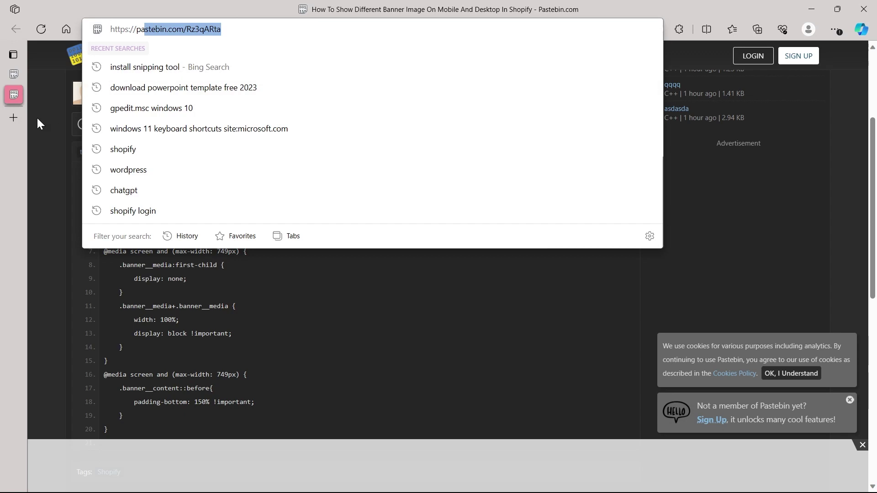
{"action": "left_click", "coordinate": [104, 193]}
{"action": "left_click_drag", "start_coordinate": [105, 169], "coordinate": [146, 367]}
{"action": "scroll", "coordinate": [201, 437], "scroll_direction": "down", "scroll_amount": 4}
{"action": "scroll", "coordinate": [182, 365], "scroll_direction": "up", "scroll_amount": 2}
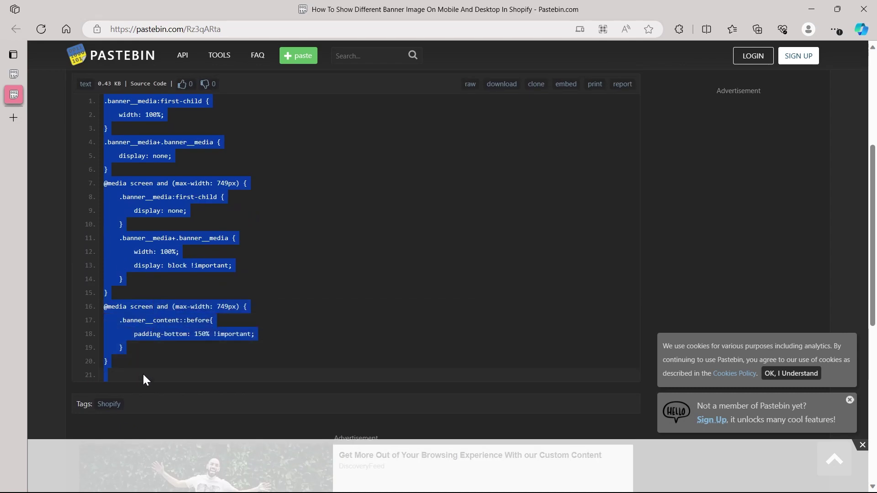
{"action": "scroll", "coordinate": [143, 372], "scroll_direction": "up", "scroll_amount": 2}
{"action": "left_click_drag", "start_coordinate": [101, 168], "coordinate": [111, 430]}
{"action": "key", "text": "ctrl+c"}
{"action": "right_click", "coordinate": [141, 177]}
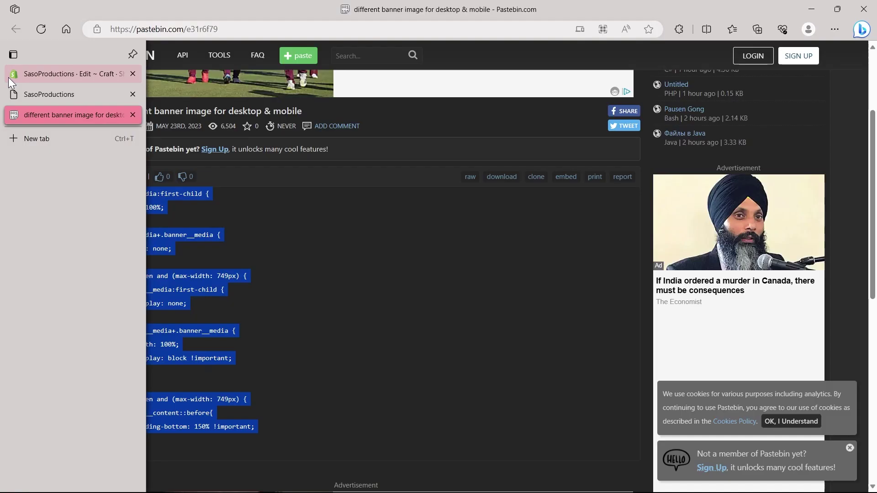
Paste the banner__media CSS at the end of section-image-banner.css and save it.
{"action": "left_click", "coordinate": [8, 76]}
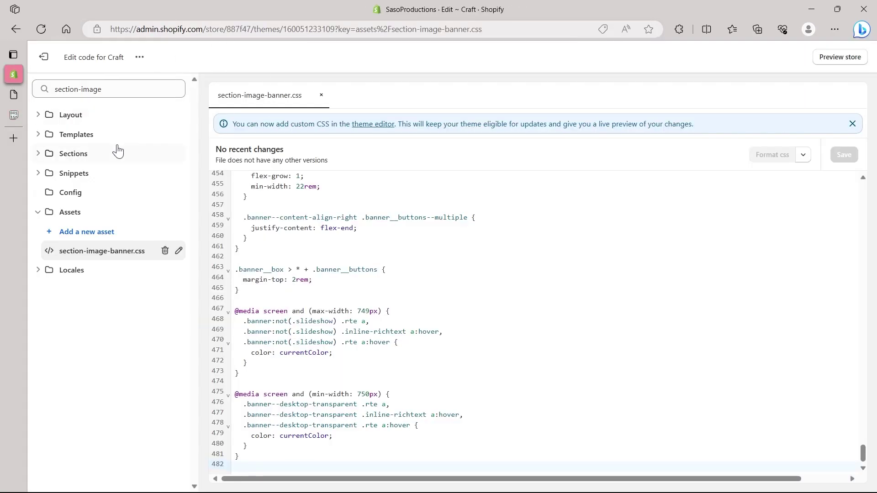
{"action": "left_click", "coordinate": [276, 463]}
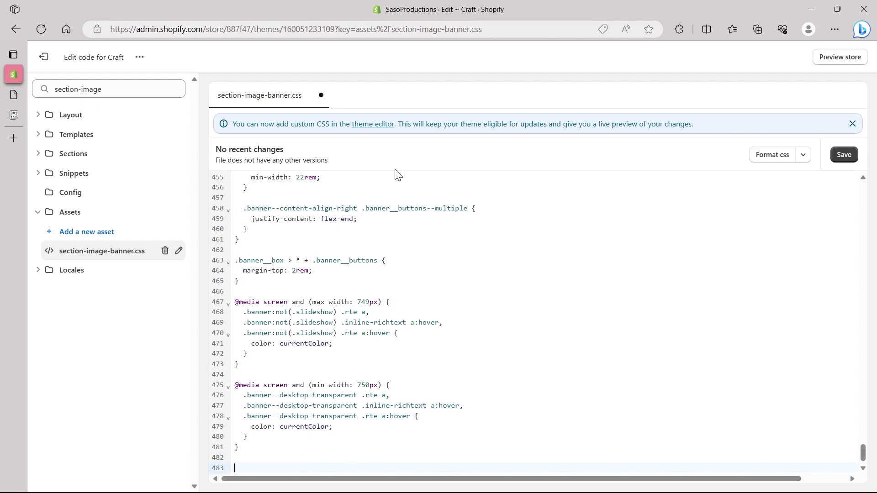
{"action": "right_click", "coordinate": [255, 457]}
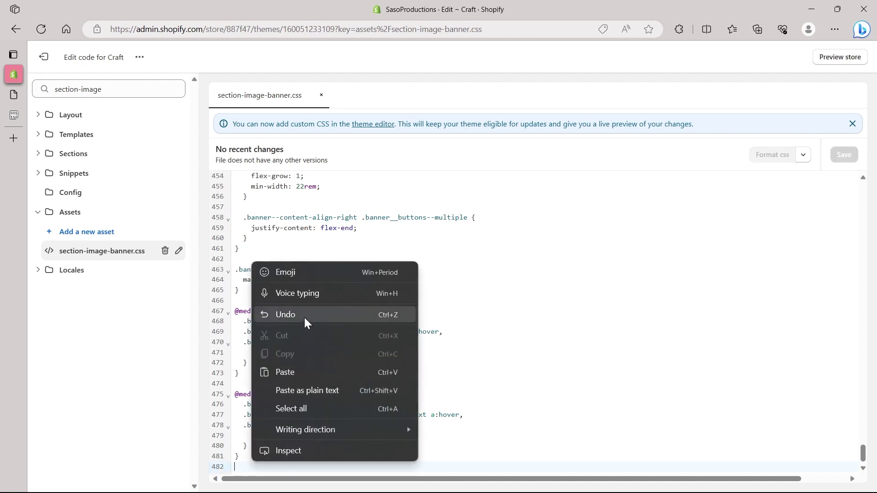
{"action": "left_click", "coordinate": [294, 371]}
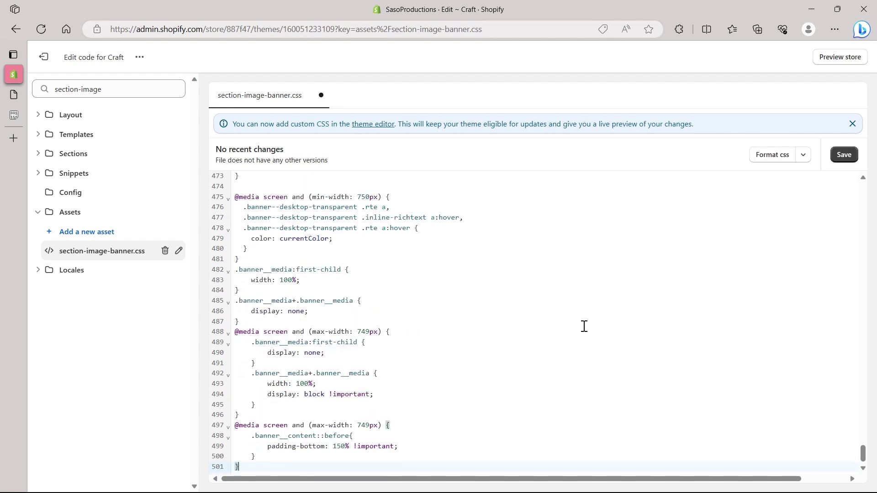
{"action": "left_click", "coordinate": [561, 387]}
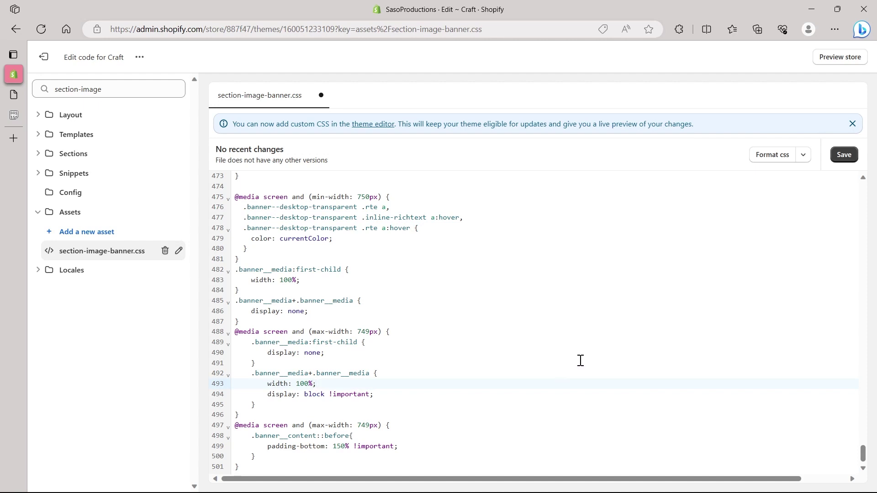
{"action": "left_click", "coordinate": [843, 154]}
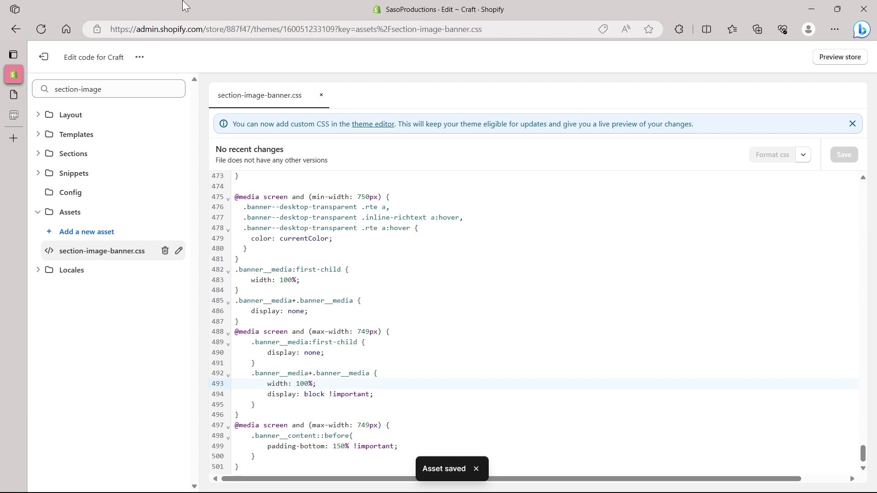
Exit the code editor and scroll down to the two Craft themes in the library.
{"action": "left_click", "coordinate": [43, 56]}
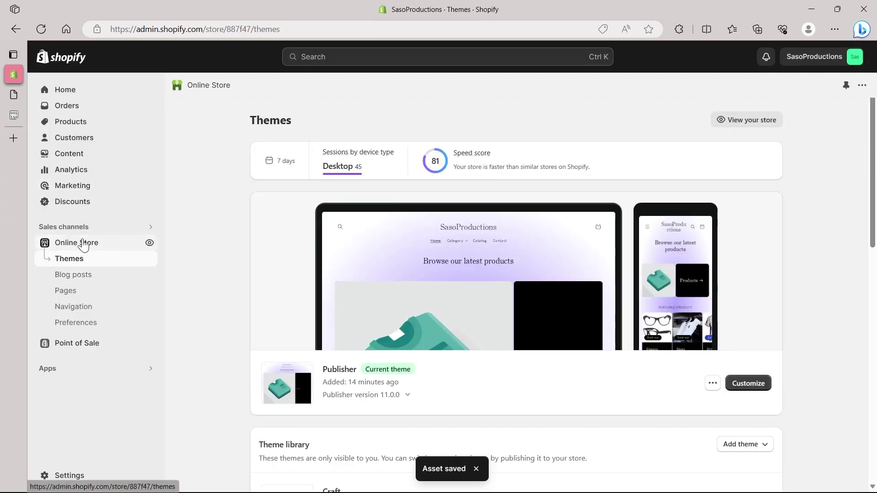
{"action": "scroll", "coordinate": [730, 327], "scroll_direction": "down", "scroll_amount": 7}
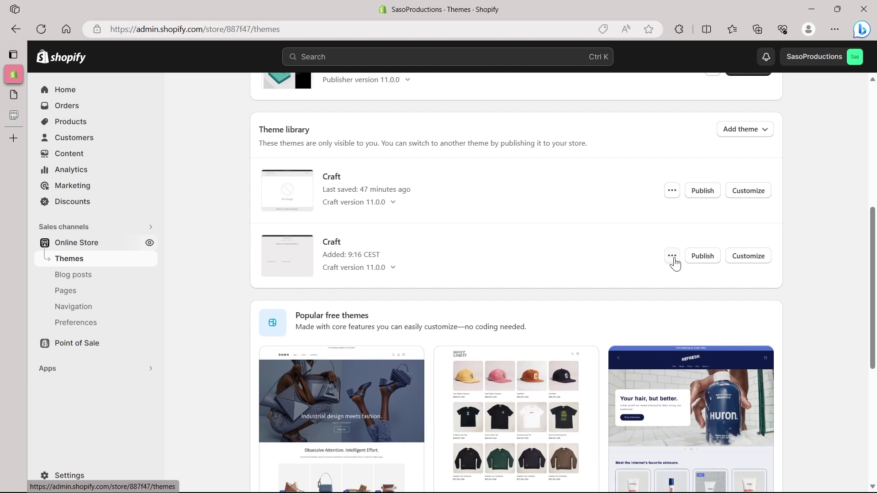
Customize the second Craft theme and add an Image banner section to the home page.
{"action": "left_click", "coordinate": [744, 255]}
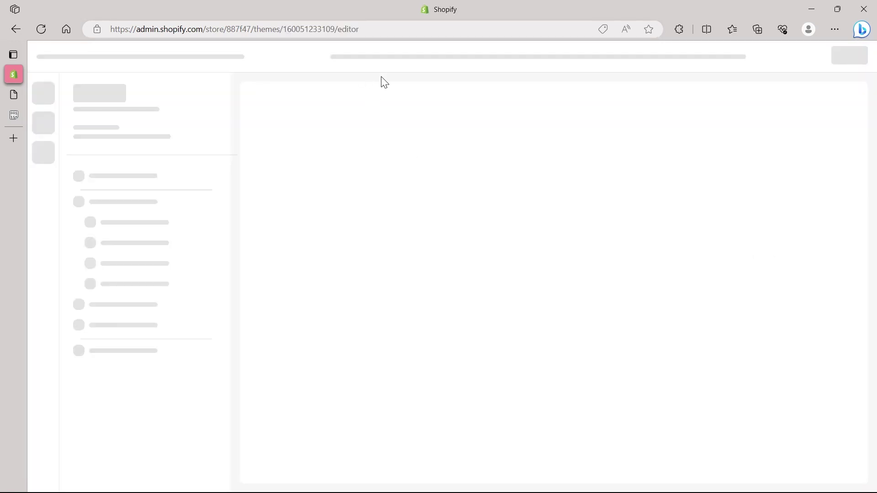
{"action": "left_click", "coordinate": [86, 371]}
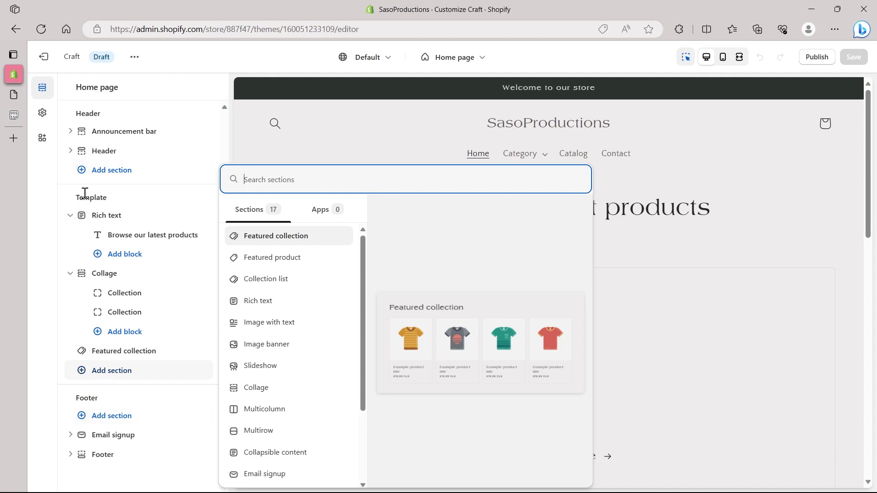
{"action": "left_click", "coordinate": [103, 378]}
{"action": "left_click", "coordinate": [108, 370]}
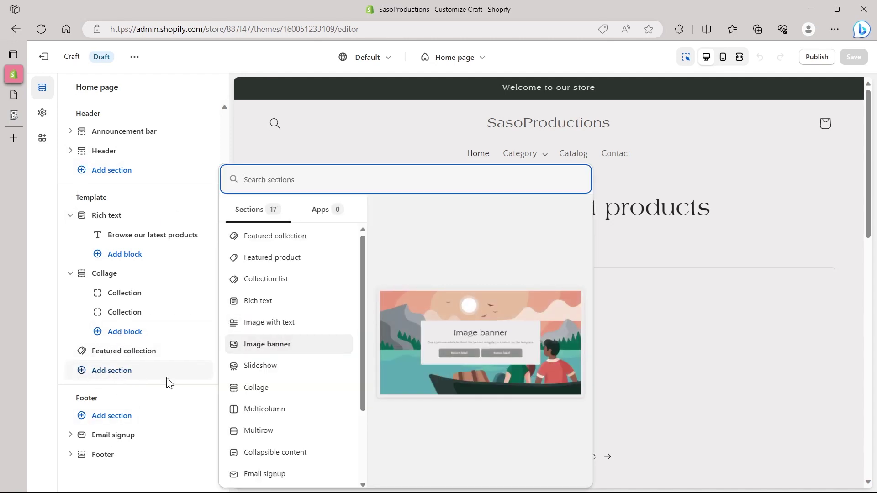
{"action": "left_click", "coordinate": [272, 344]}
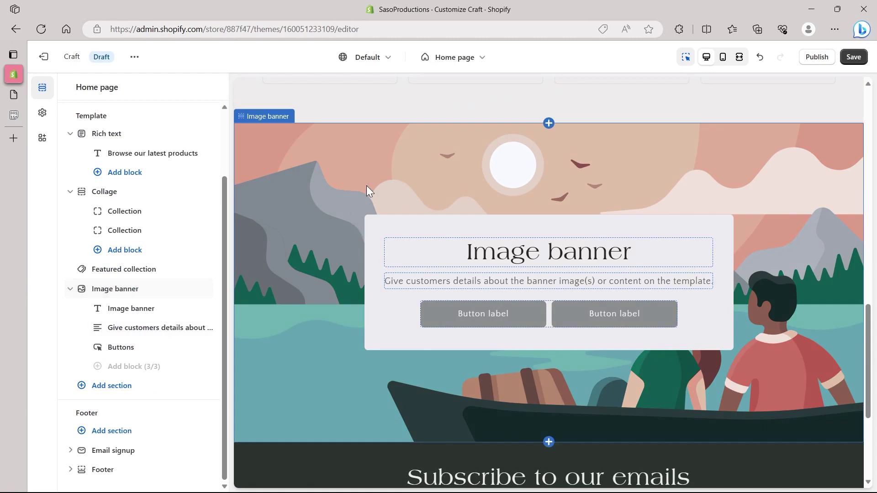
Hide the Image banner's heading, buttons and description text.
{"action": "left_click", "coordinate": [405, 180]}
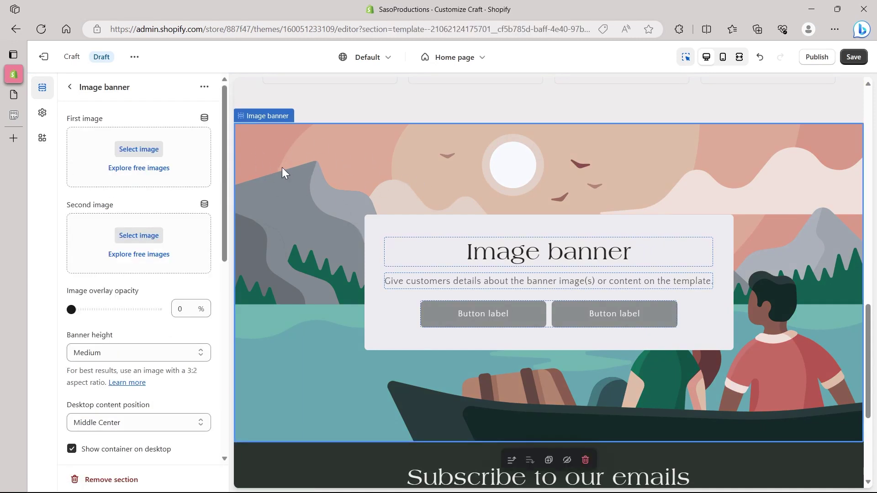
{"action": "scroll", "coordinate": [274, 149], "scroll_direction": "down", "scroll_amount": 1}
{"action": "scroll", "coordinate": [324, 198], "scroll_direction": "up", "scroll_amount": 2}
{"action": "scroll", "coordinate": [383, 179], "scroll_direction": "down", "scroll_amount": 3}
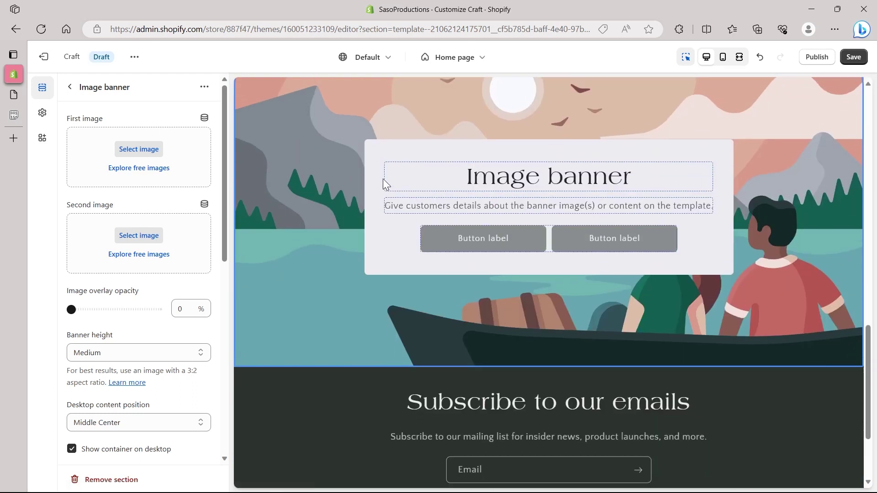
{"action": "scroll", "coordinate": [466, 201], "scroll_direction": "up", "scroll_amount": 1}
{"action": "left_click", "coordinate": [458, 230]}
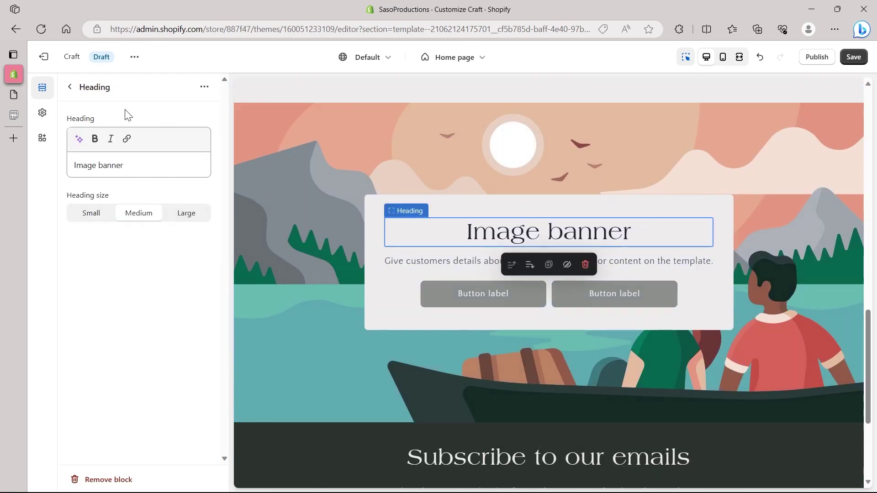
{"action": "left_click", "coordinate": [391, 206]}
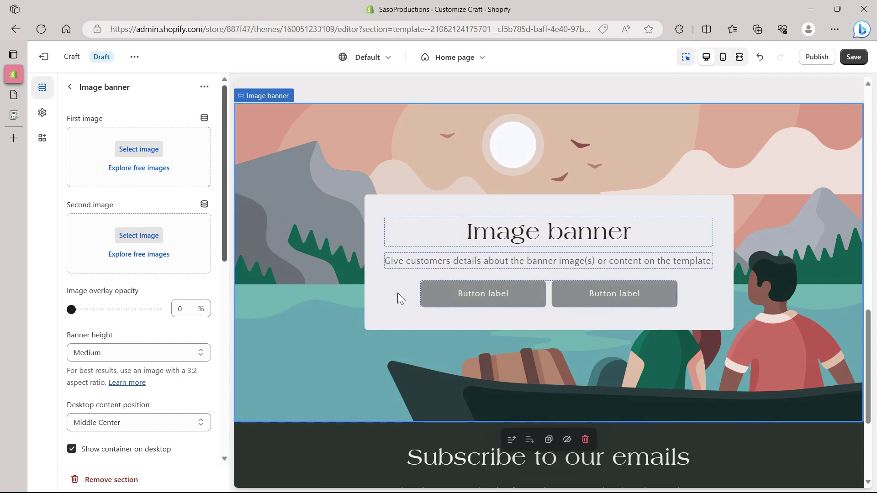
{"action": "left_click", "coordinate": [484, 231]}
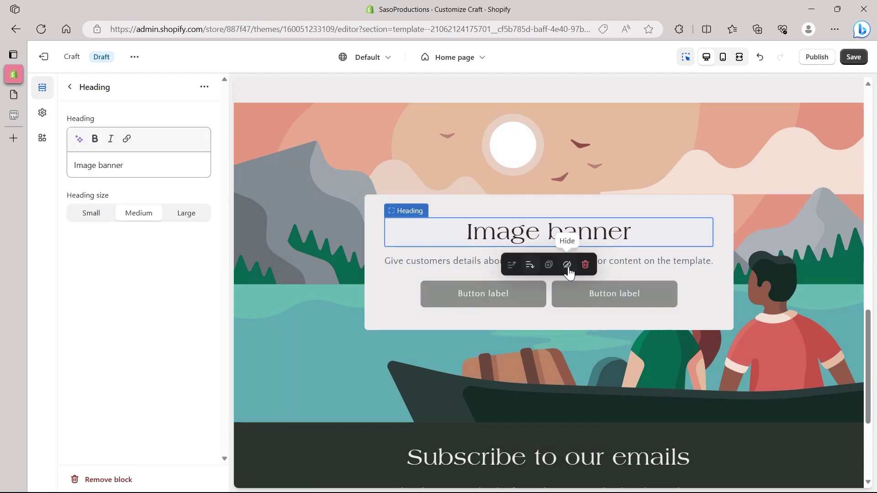
{"action": "left_click", "coordinate": [565, 262]}
{"action": "left_click", "coordinate": [506, 266]}
{"action": "left_click", "coordinate": [569, 298]}
{"action": "left_click", "coordinate": [569, 293]}
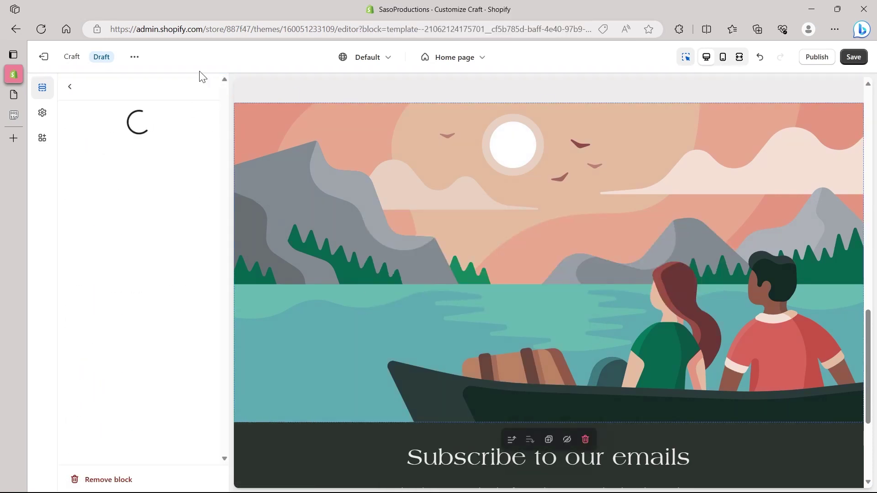
{"action": "left_click", "coordinate": [70, 86]}
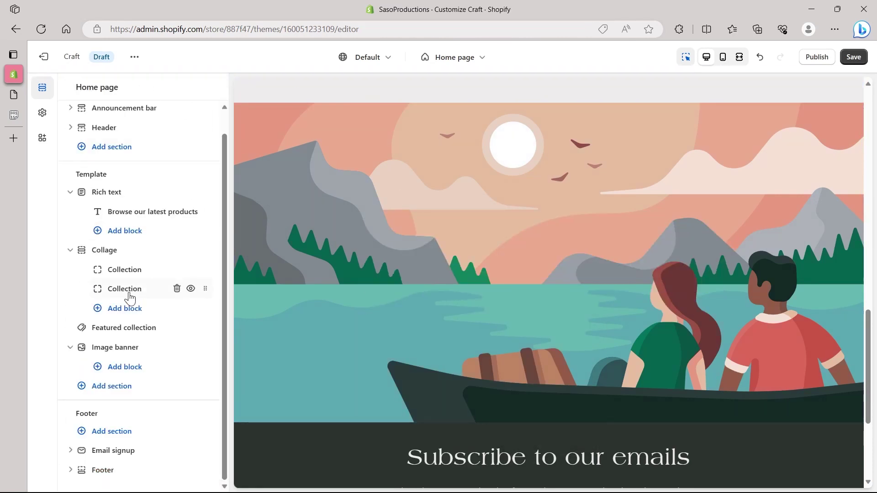
Open the Image banner section's settings with its empty First and Second image slots.
{"action": "left_click", "coordinate": [96, 347]}
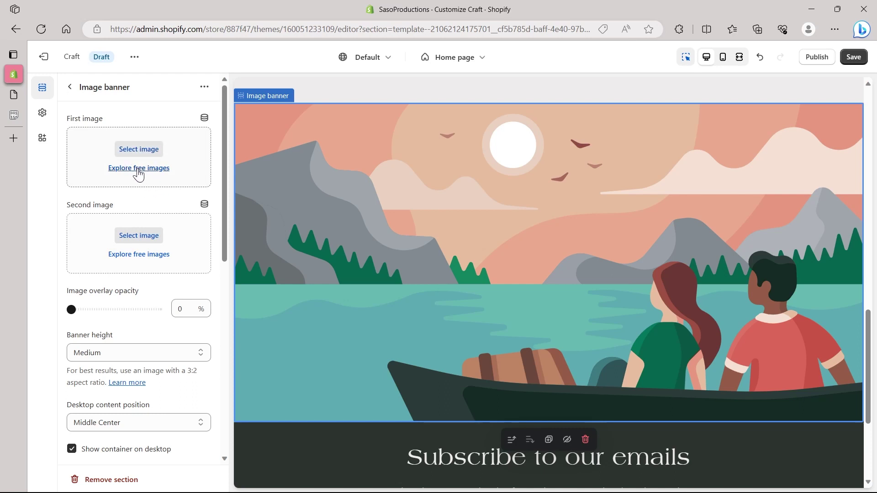
Set First image to the Nature free photo of a woman wading into the ocean at sunset.
{"action": "left_click", "coordinate": [139, 168]}
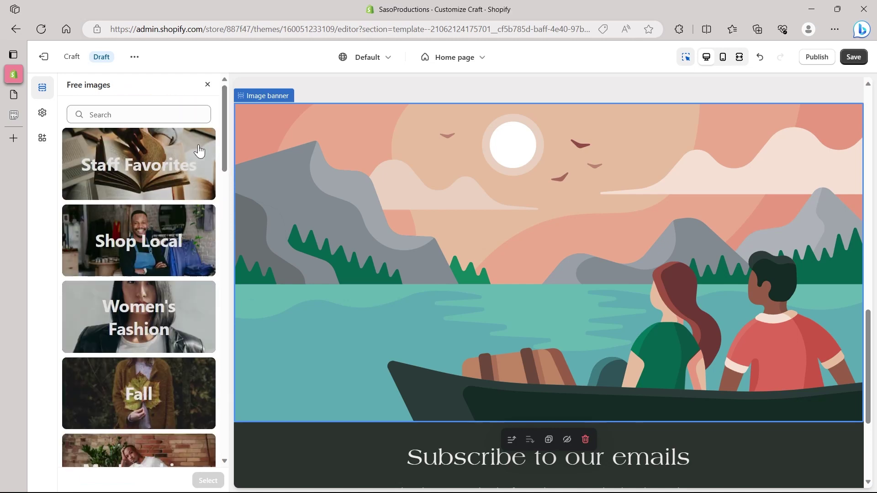
{"action": "left_click_drag", "start_coordinate": [224, 119], "coordinate": [211, 228]}
{"action": "scroll", "coordinate": [210, 226], "scroll_direction": "down", "scroll_amount": 4}
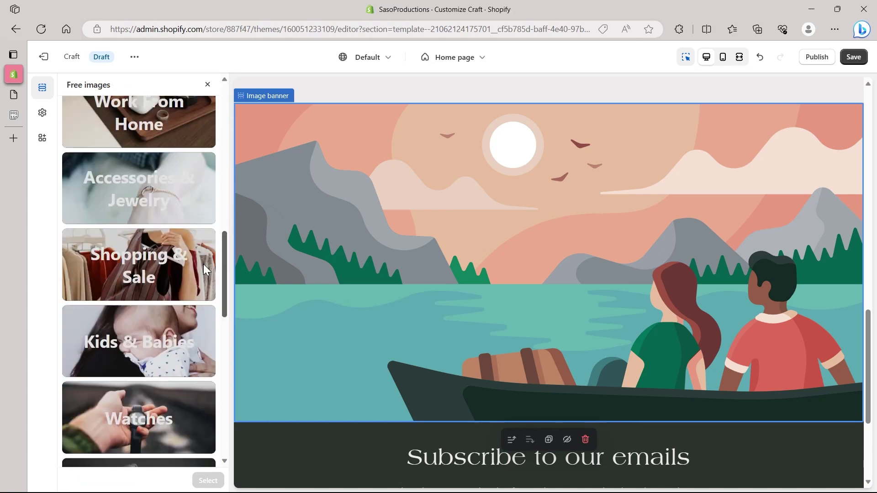
{"action": "scroll", "coordinate": [204, 264], "scroll_direction": "up", "scroll_amount": 6}
{"action": "left_click", "coordinate": [139, 224]}
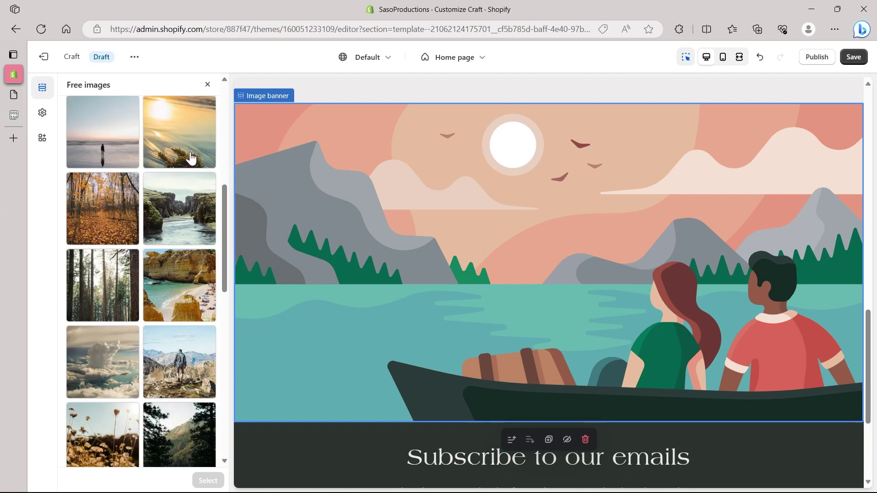
{"action": "left_click", "coordinate": [104, 137]}
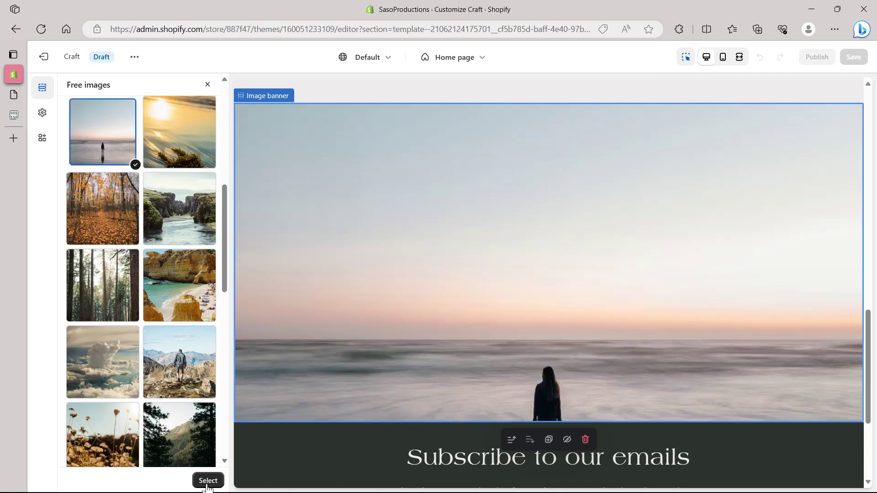
{"action": "left_click", "coordinate": [207, 480]}
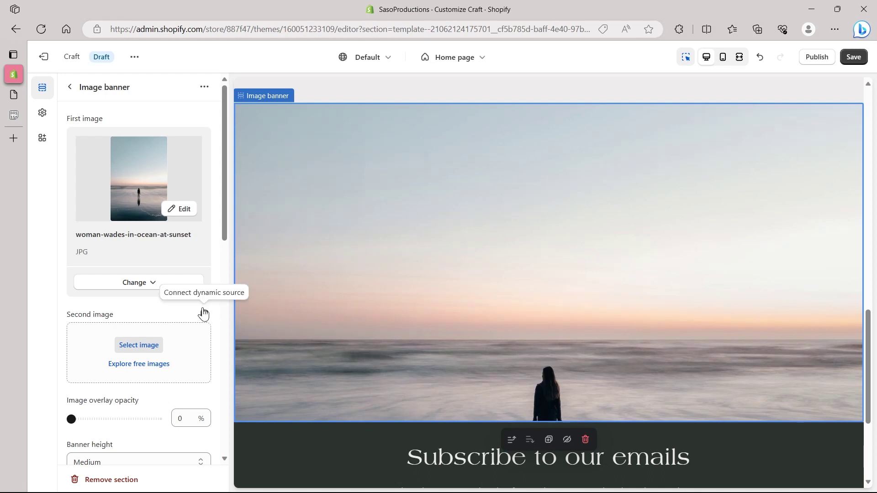
{"action": "scroll", "coordinate": [202, 303], "scroll_direction": "down", "scroll_amount": 6}
{"action": "scroll", "coordinate": [202, 303], "scroll_direction": "up", "scroll_amount": 2}
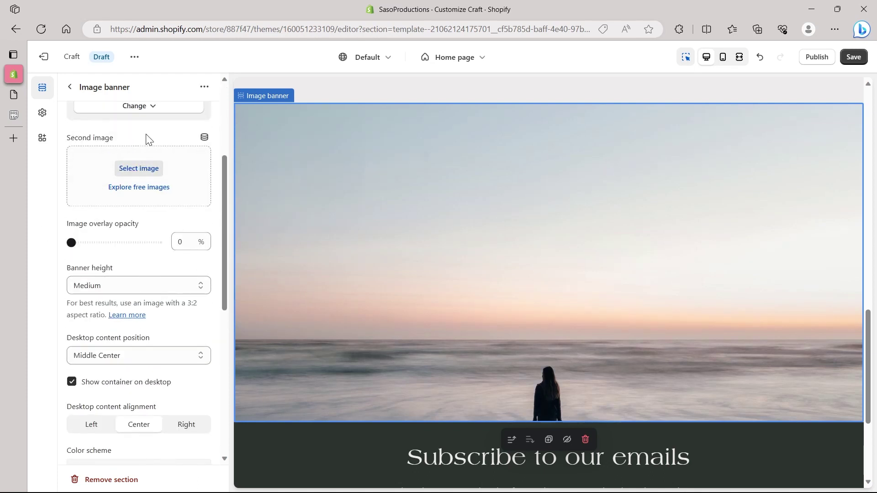
Set the stormy sea photo wc1729460 as the Image banner's Second image.
{"action": "left_click", "coordinate": [146, 173]}
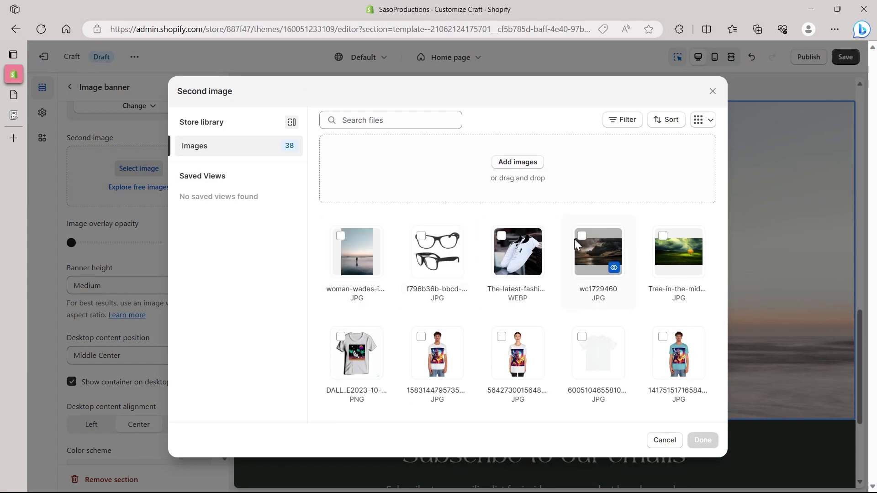
{"action": "left_click", "coordinate": [581, 235]}
{"action": "left_click", "coordinate": [702, 440]}
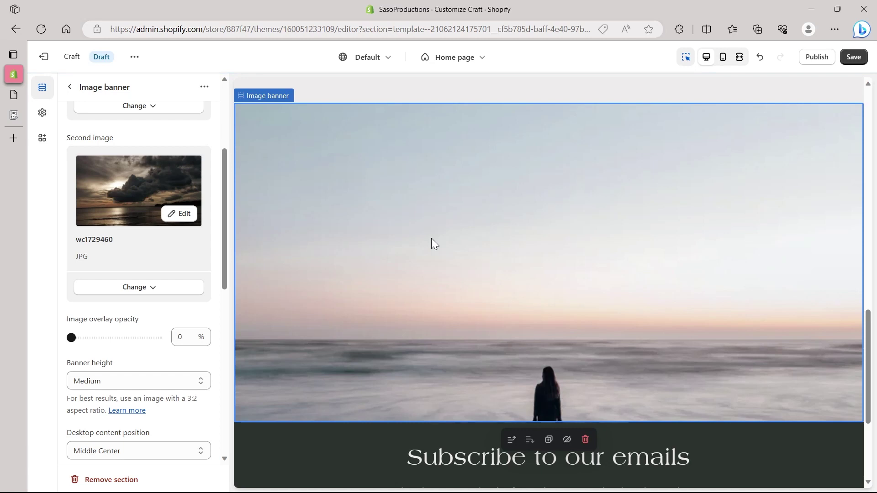
Reopen the Second image picker and close it without changing the selection.
{"action": "left_click", "coordinate": [130, 217]}
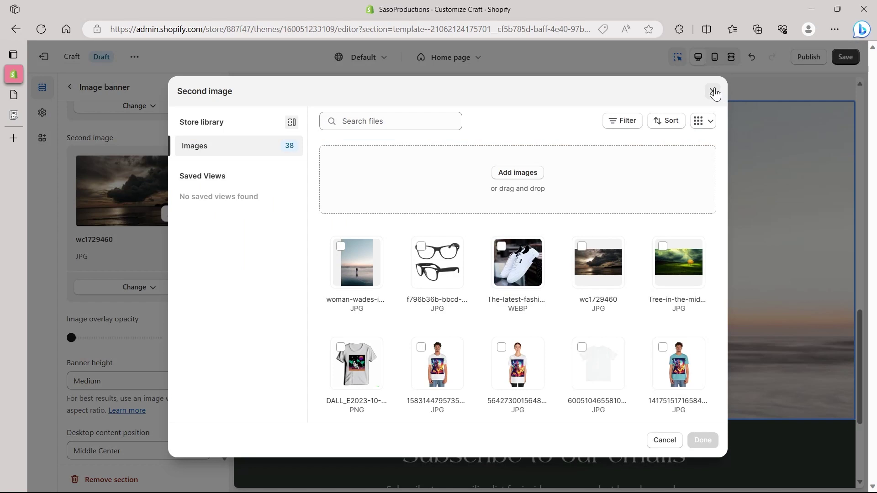
{"action": "left_click", "coordinate": [713, 91]}
{"action": "scroll", "coordinate": [268, 256], "scroll_direction": "up", "scroll_amount": 5}
{"action": "scroll", "coordinate": [179, 364], "scroll_direction": "up", "scroll_amount": 3}
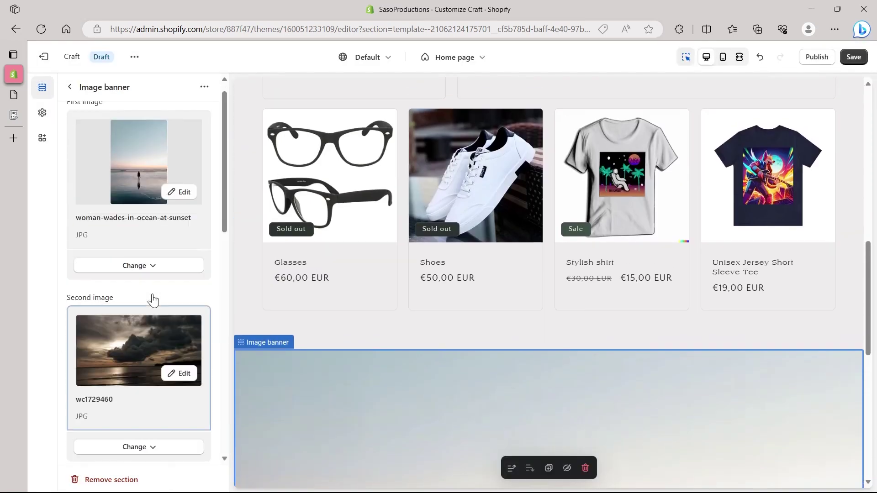
{"action": "scroll", "coordinate": [153, 299], "scroll_direction": "up", "scroll_amount": 1}
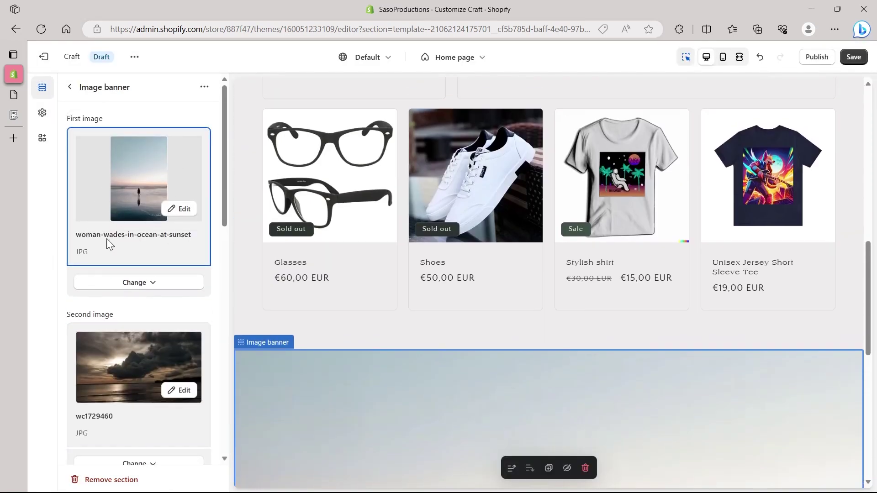
{"action": "scroll", "coordinate": [152, 237], "scroll_direction": "down", "scroll_amount": 10}
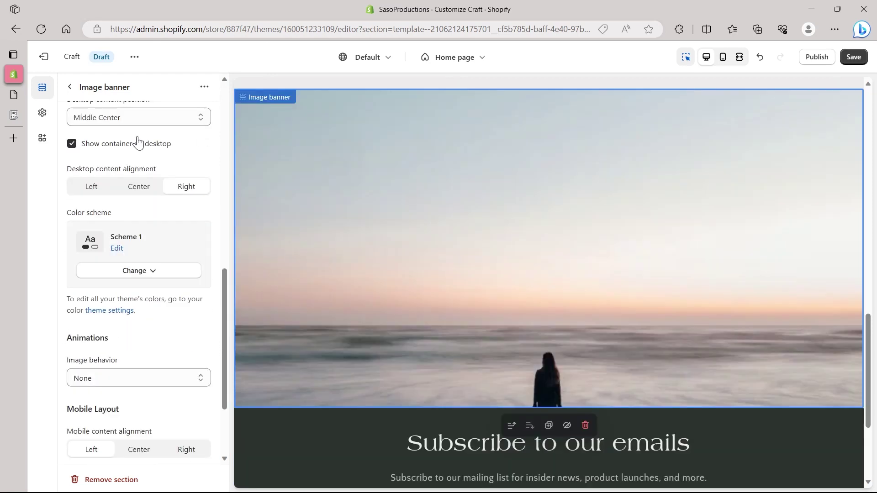
Save the homepage, then preview it at desktop width to view the ocean-sunset banner.
{"action": "left_click", "coordinate": [70, 87]}
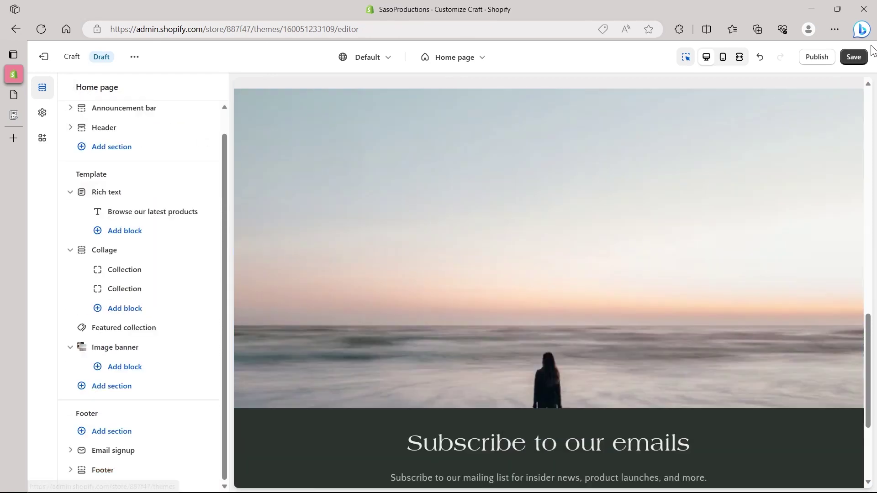
{"action": "left_click", "coordinate": [853, 56]}
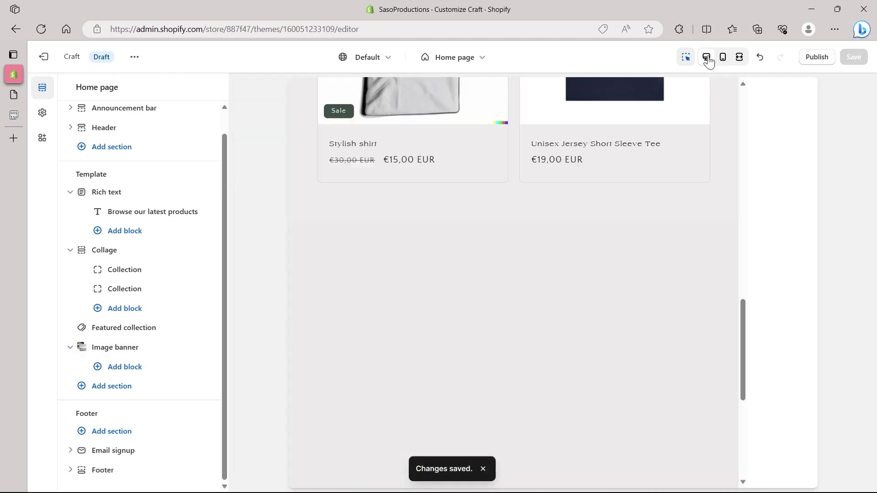
{"action": "left_click", "coordinate": [706, 57]}
{"action": "scroll", "coordinate": [590, 130], "scroll_direction": "up", "scroll_amount": 10}
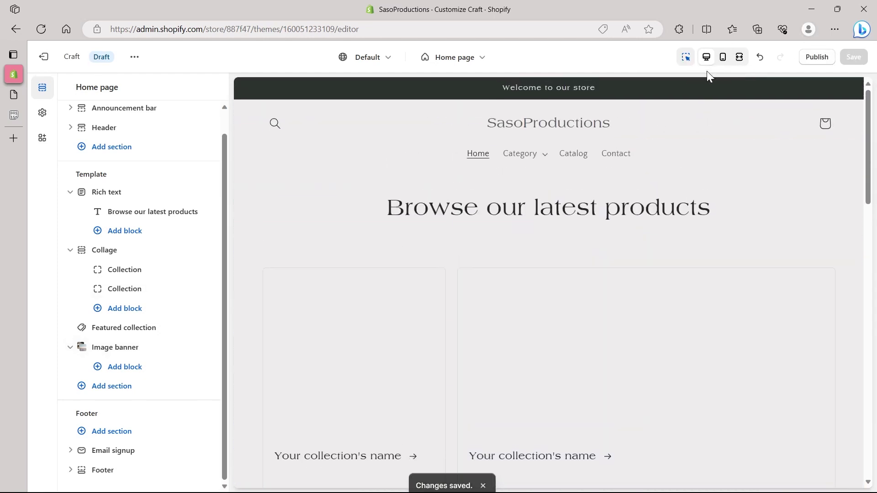
{"action": "scroll", "coordinate": [781, 168], "scroll_direction": "down", "scroll_amount": 7}
{"action": "scroll", "coordinate": [683, 218], "scroll_direction": "down", "scroll_amount": 10}
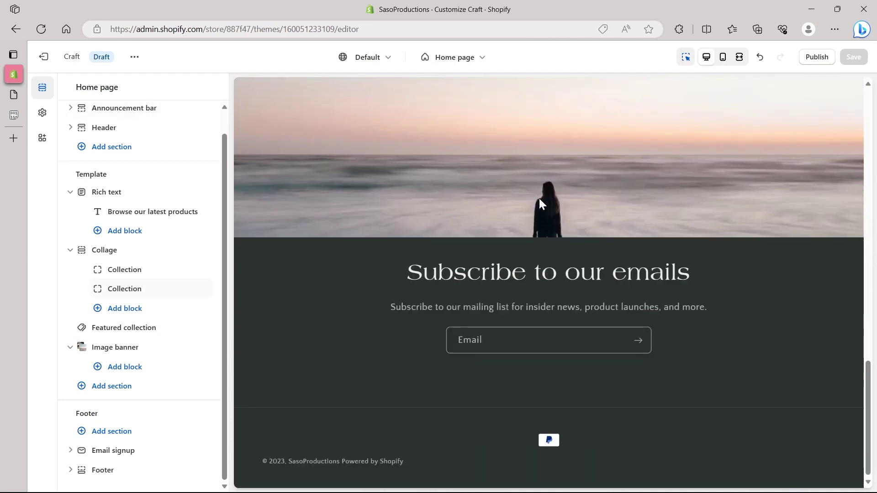
{"action": "scroll", "coordinate": [601, 191], "scroll_direction": "up", "scroll_amount": 4}
{"action": "scroll", "coordinate": [542, 288], "scroll_direction": "down", "scroll_amount": 2}
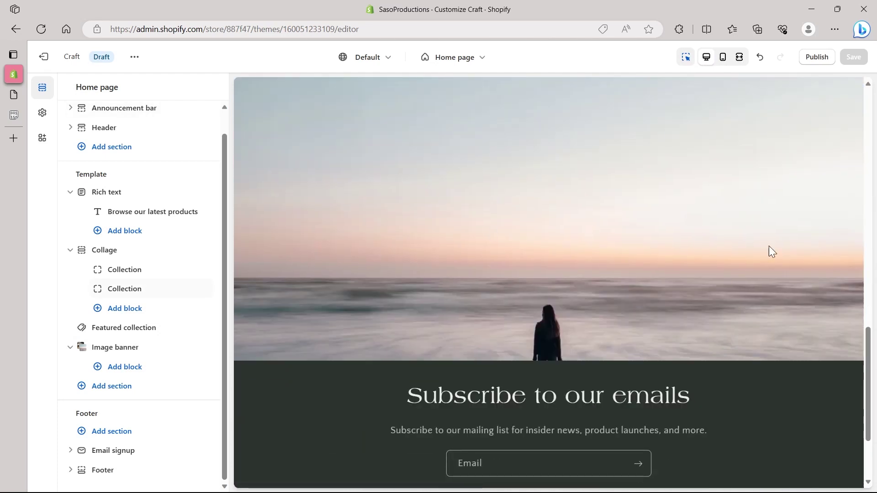
Compare the banner in mobile and desktop previews, confirming the stormy sea image on phone.
{"action": "left_click", "coordinate": [722, 58]}
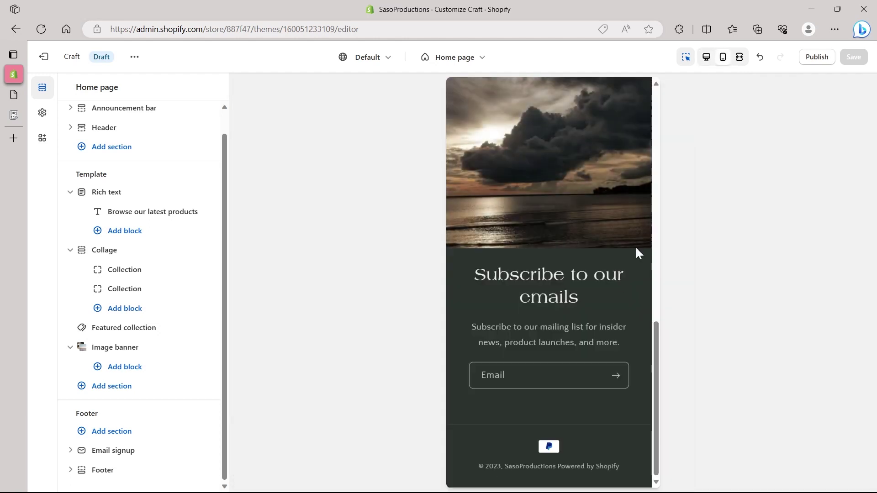
{"action": "scroll", "coordinate": [618, 284], "scroll_direction": "up", "scroll_amount": 10}
{"action": "scroll", "coordinate": [591, 323], "scroll_direction": "down", "scroll_amount": 6}
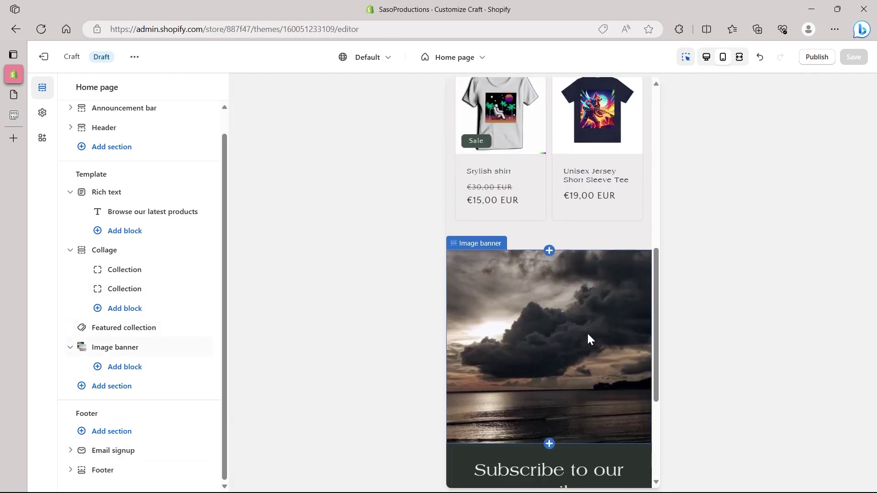
{"action": "scroll", "coordinate": [589, 338], "scroll_direction": "down", "scroll_amount": 5}
{"action": "scroll", "coordinate": [589, 279], "scroll_direction": "up", "scroll_amount": 2}
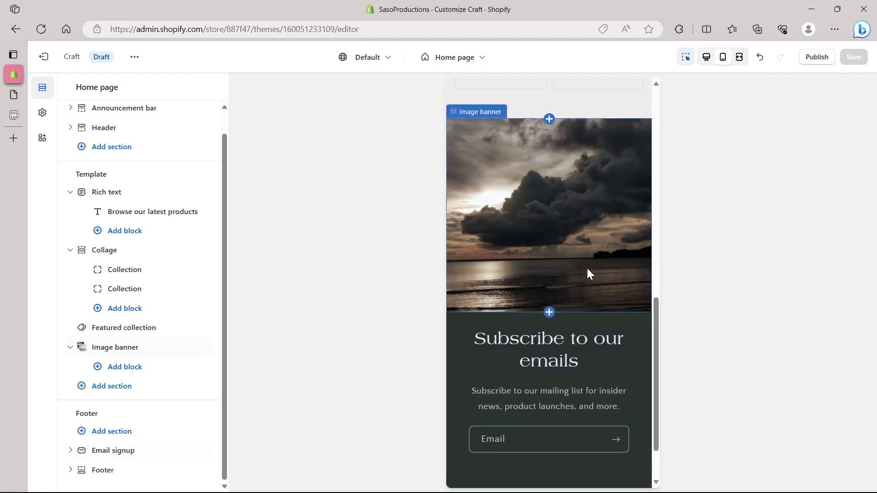
{"action": "scroll", "coordinate": [587, 273], "scroll_direction": "up", "scroll_amount": 3}
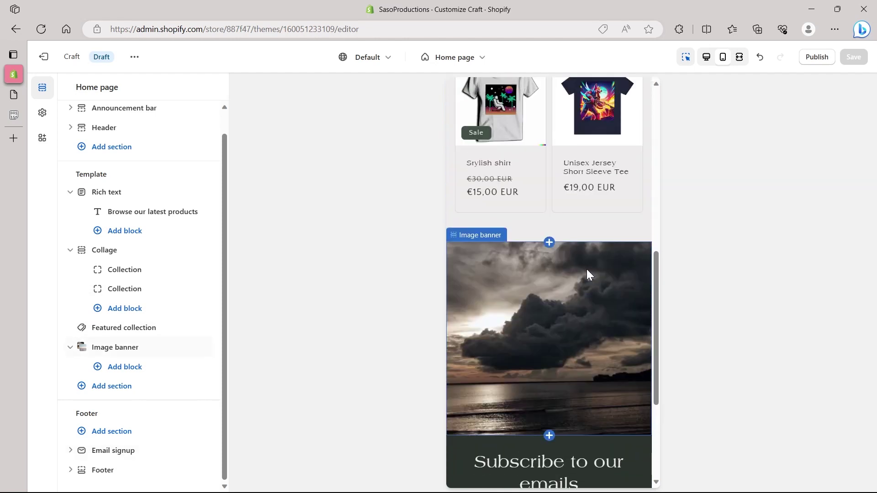
{"action": "left_click", "coordinate": [706, 58]}
{"action": "scroll", "coordinate": [531, 217], "scroll_direction": "down", "scroll_amount": 8}
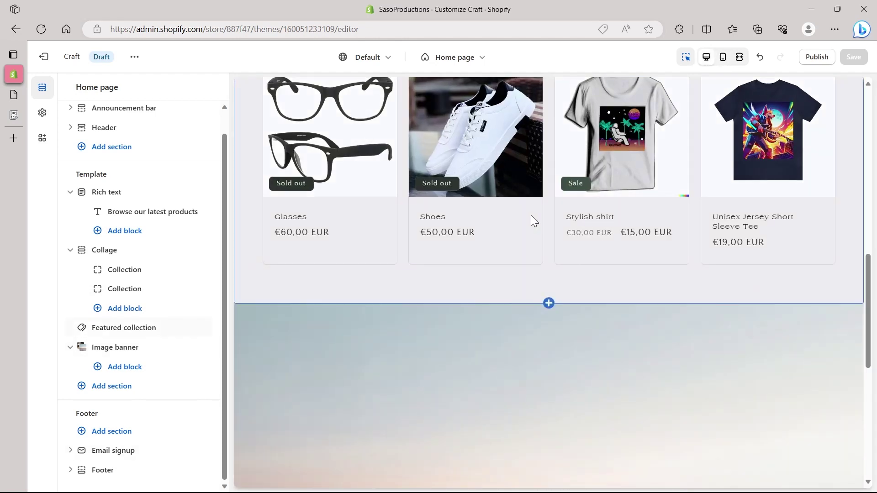
{"action": "left_click", "coordinate": [722, 56]}
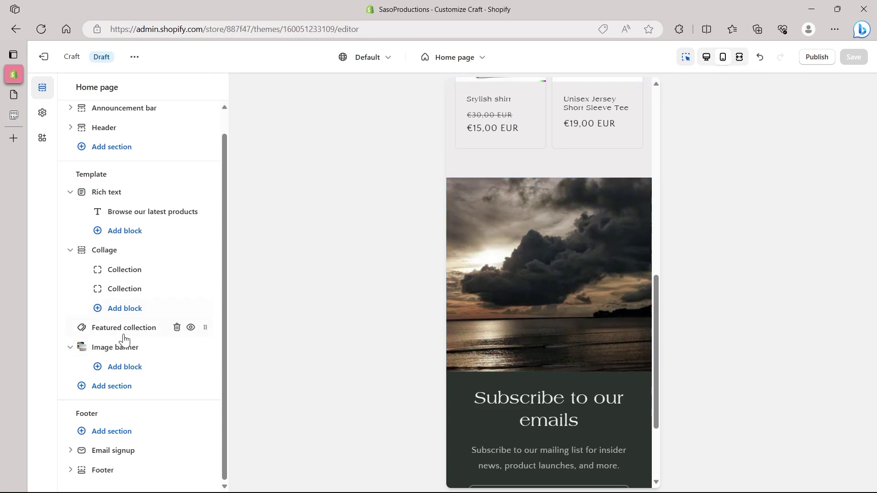
Open the Image banner settings and recheck its images at desktop and phone widths.
{"action": "left_click", "coordinate": [116, 348]}
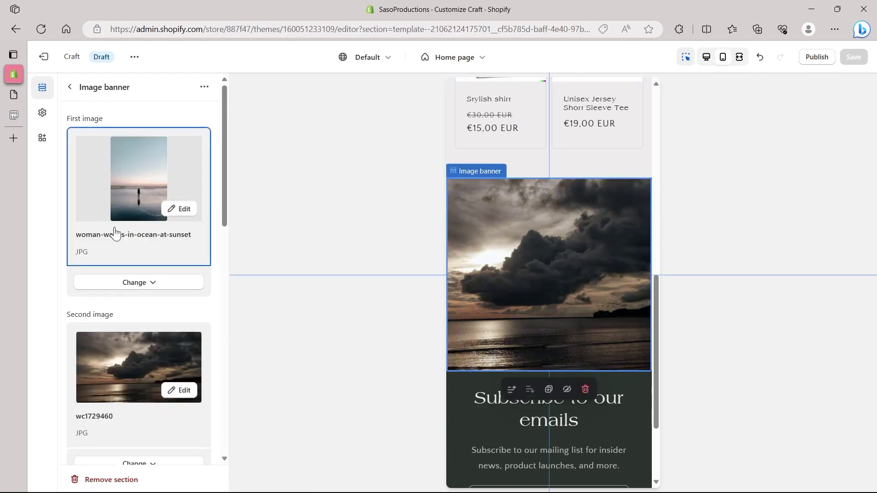
{"action": "left_click", "coordinate": [706, 56]}
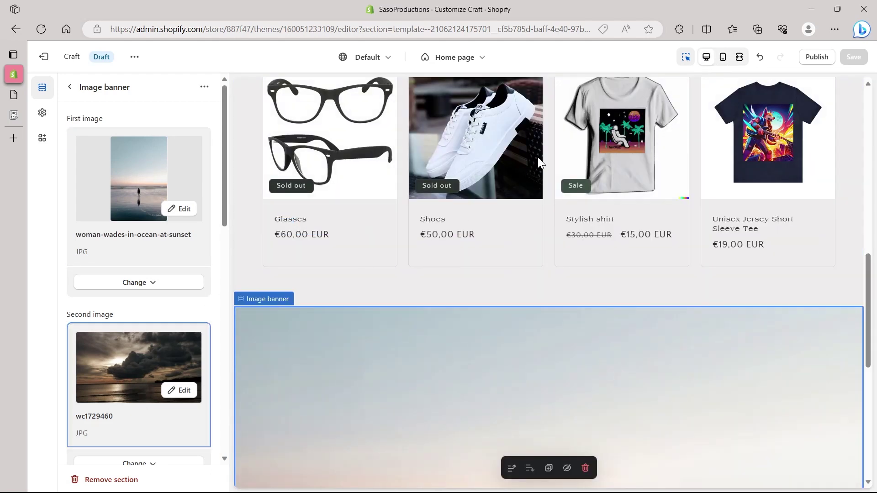
{"action": "left_click", "coordinate": [722, 63]}
{"action": "scroll", "coordinate": [519, 338], "scroll_direction": "down", "scroll_amount": 5}
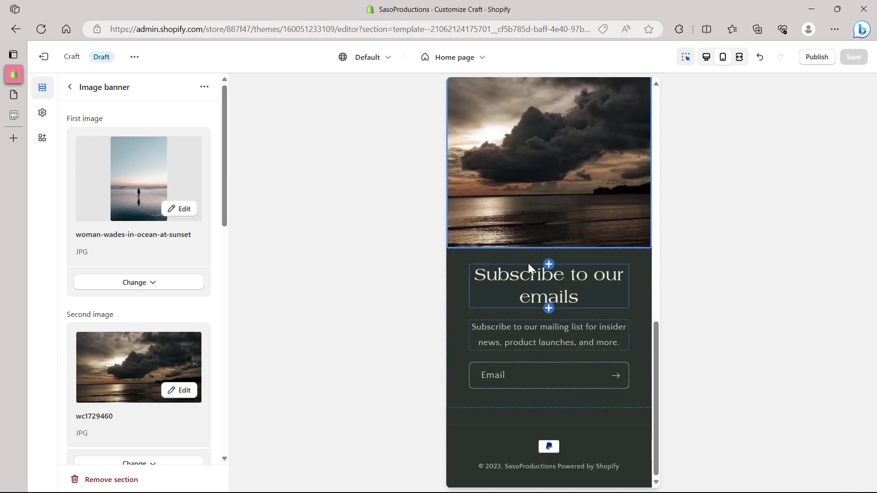
{"action": "scroll", "coordinate": [528, 263], "scroll_direction": "up", "scroll_amount": 6}
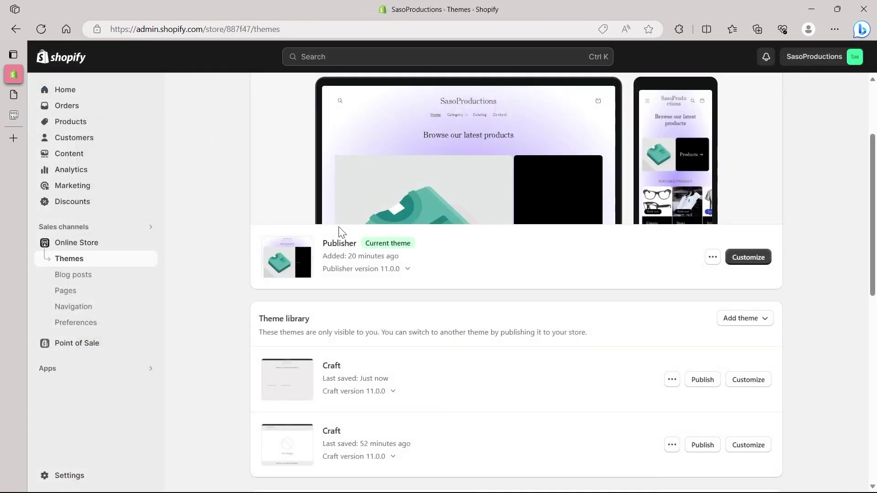